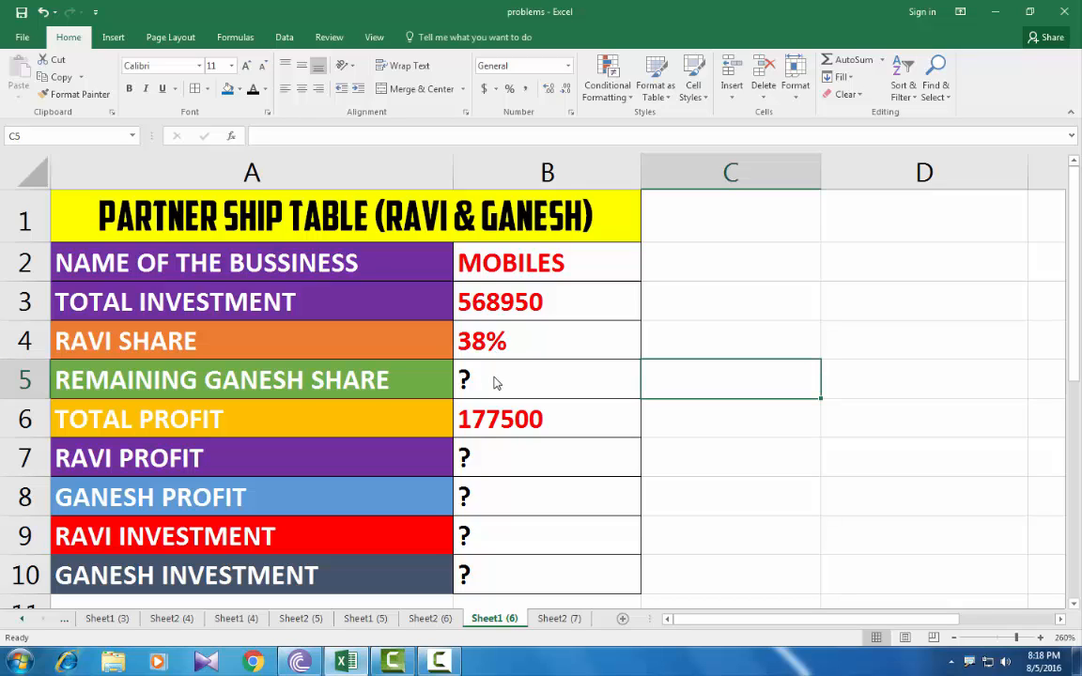
# Step: Calculate the second partner's remaining share in B5 with the formula =100%-B4
pyautogui.click(494, 376)
pyautogui.write('=')
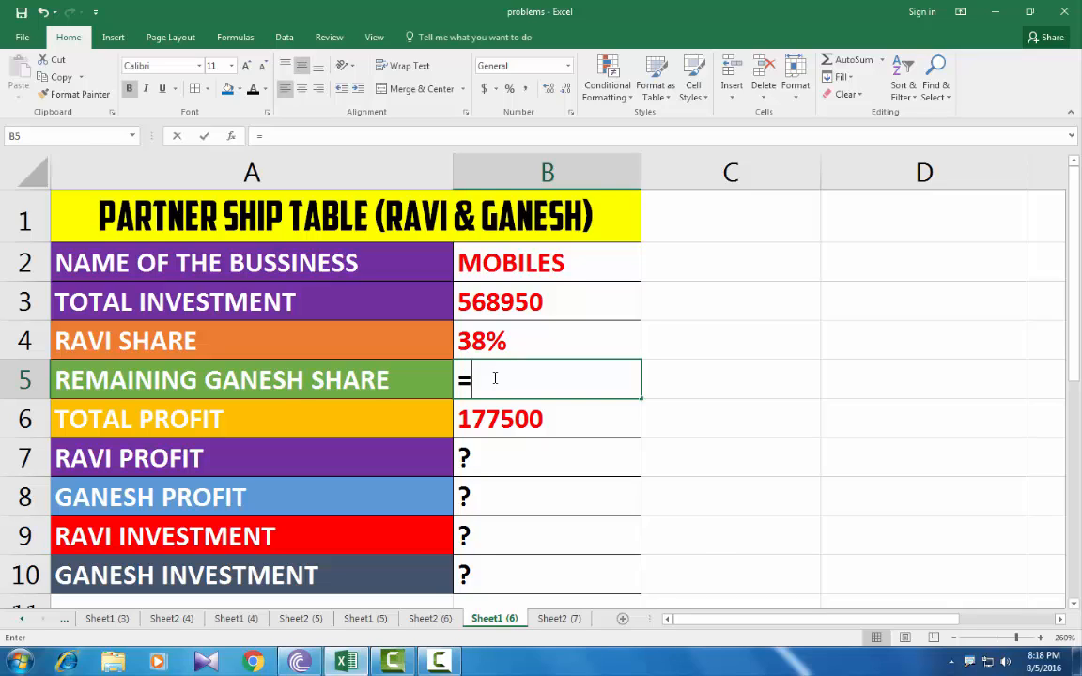
pyautogui.write('100')
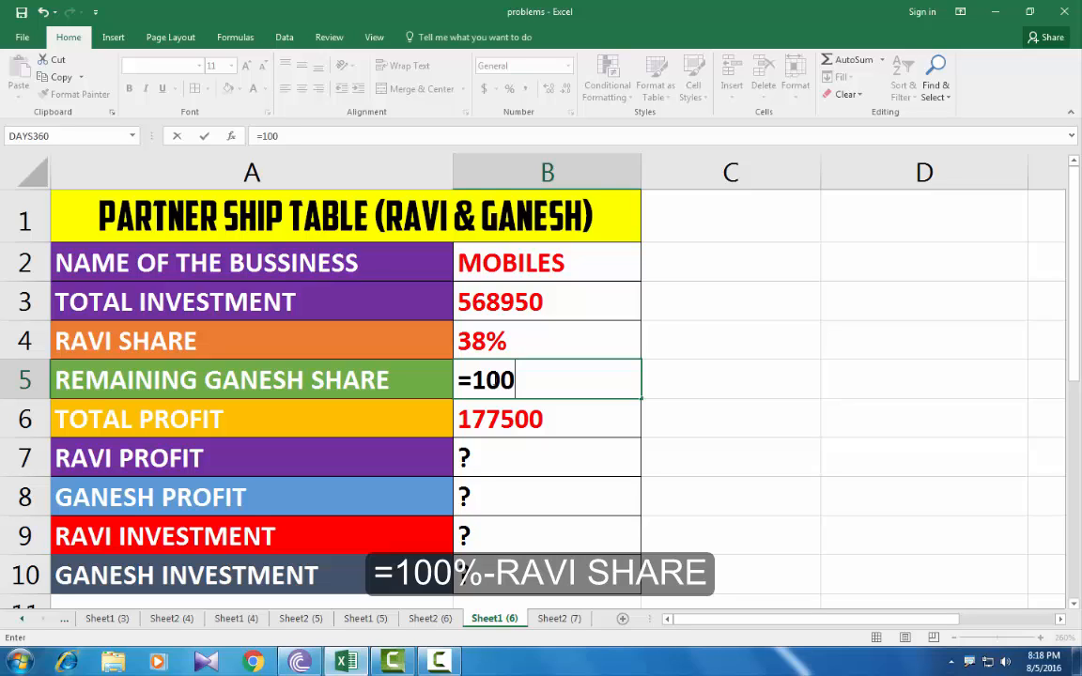
pyautogui.write('%-')
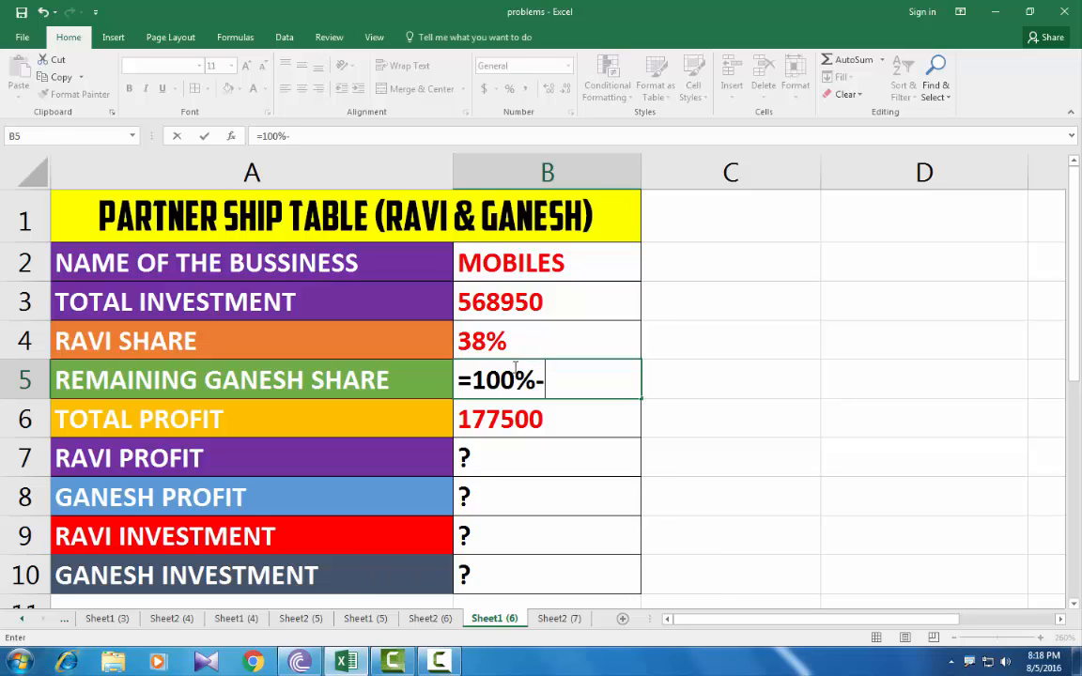
pyautogui.click(506, 346)
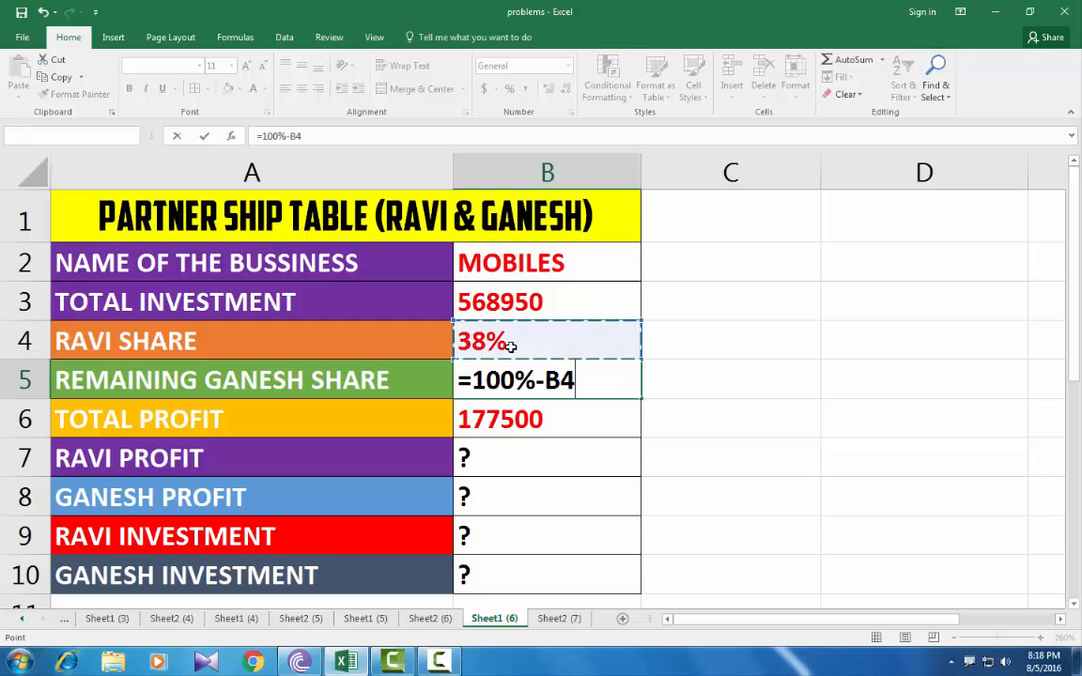
pyautogui.press('Return')
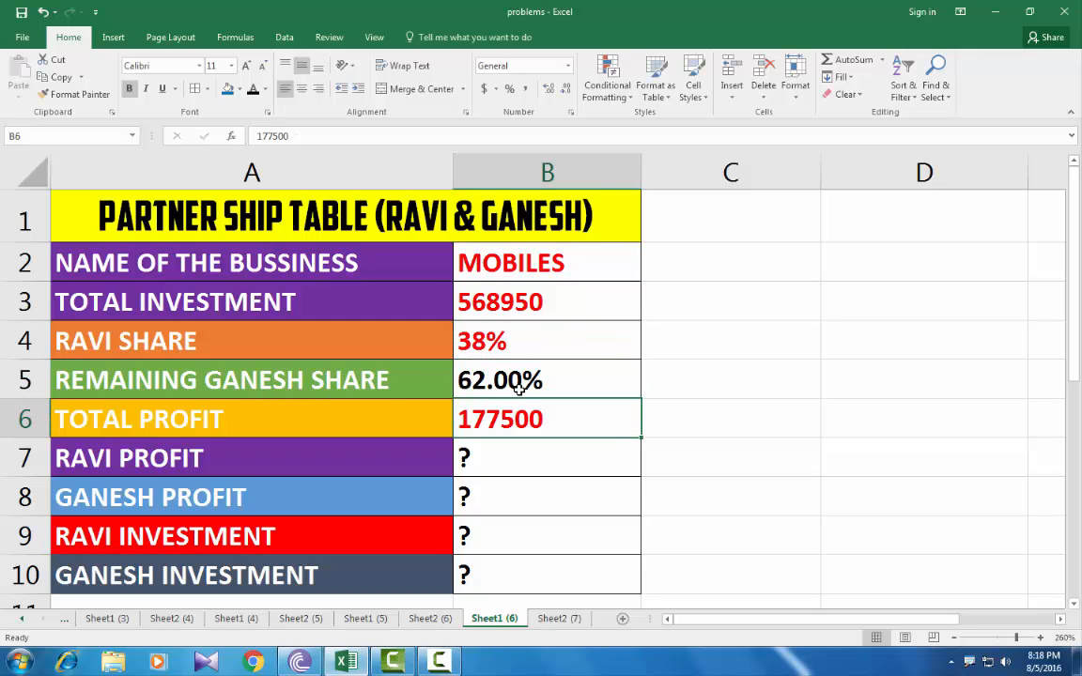
# Step: Calculate the first partner's profit in B7 by multiplying total profit by that partner's share, =B6*B4
pyautogui.click(486, 460)
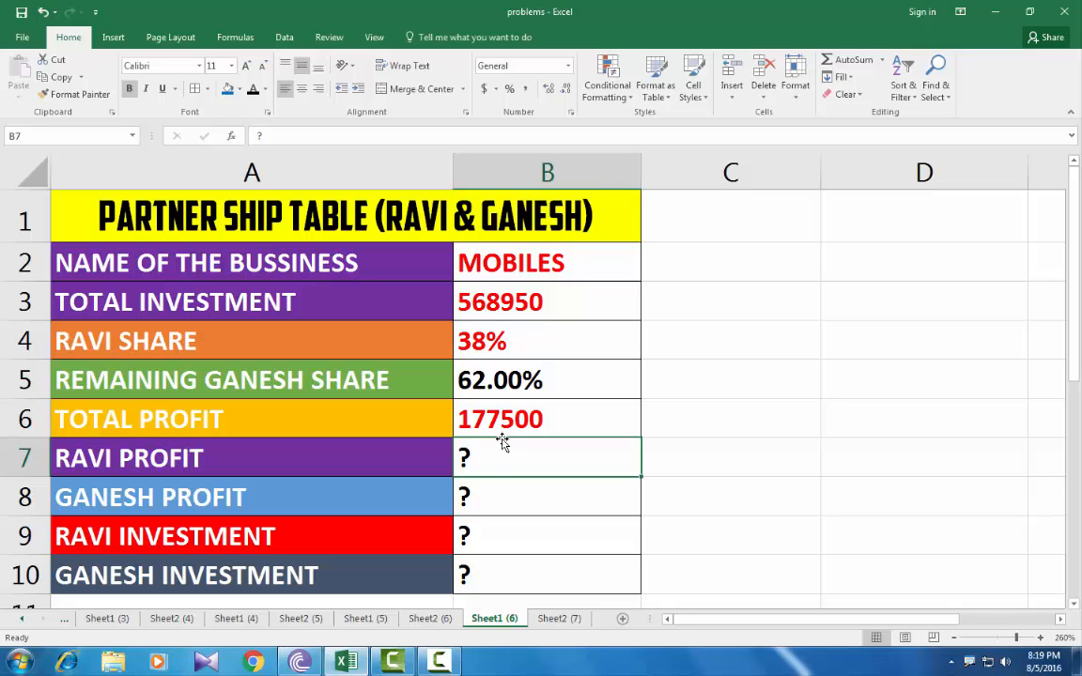
pyautogui.write('=')
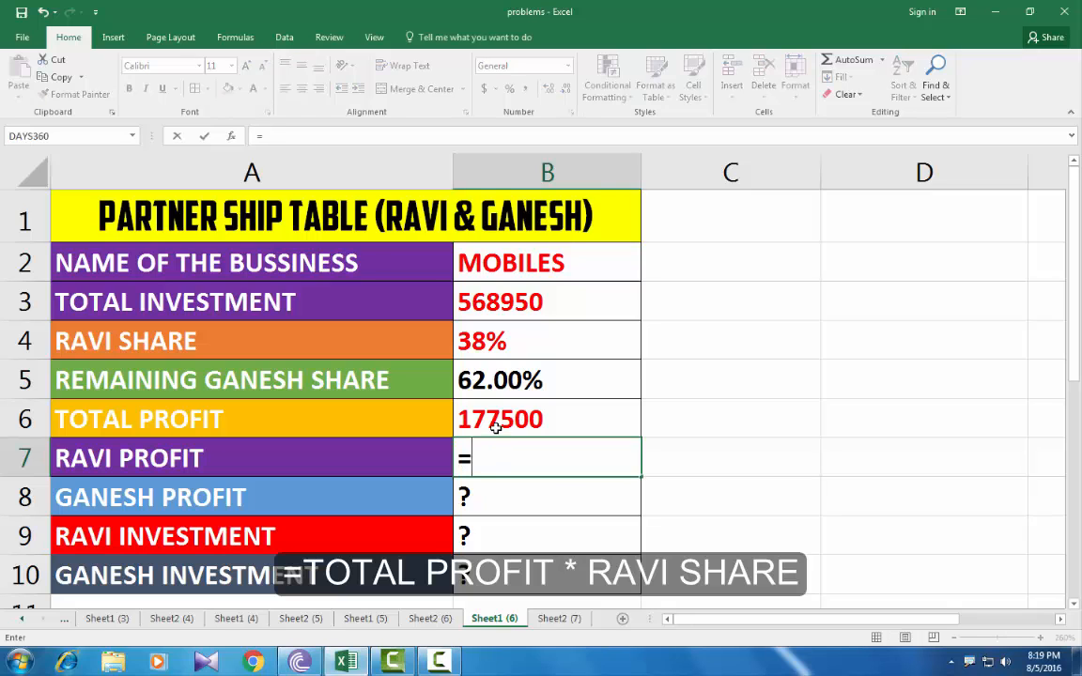
pyautogui.click(496, 423)
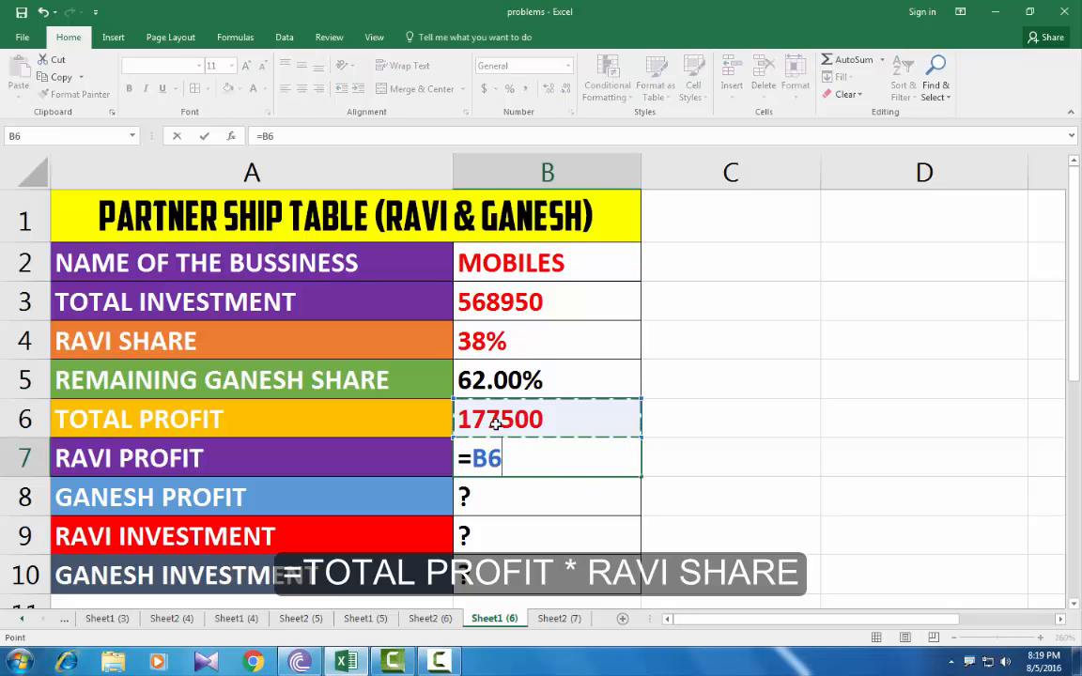
pyautogui.write('*')
pyautogui.click(499, 345)
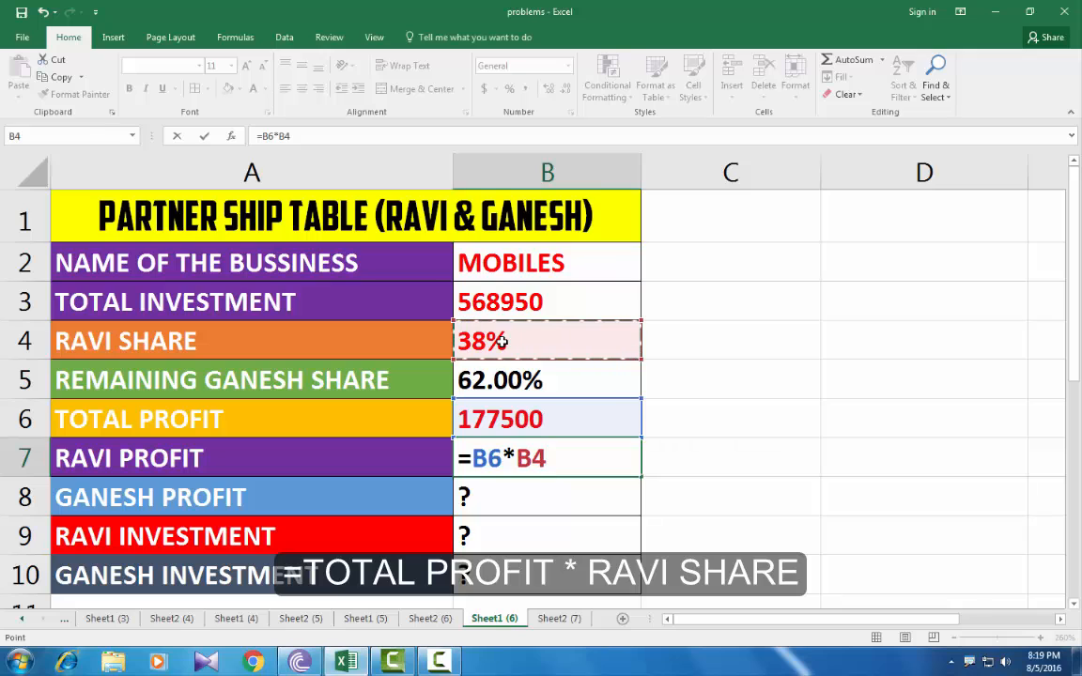
pyautogui.press('Return')
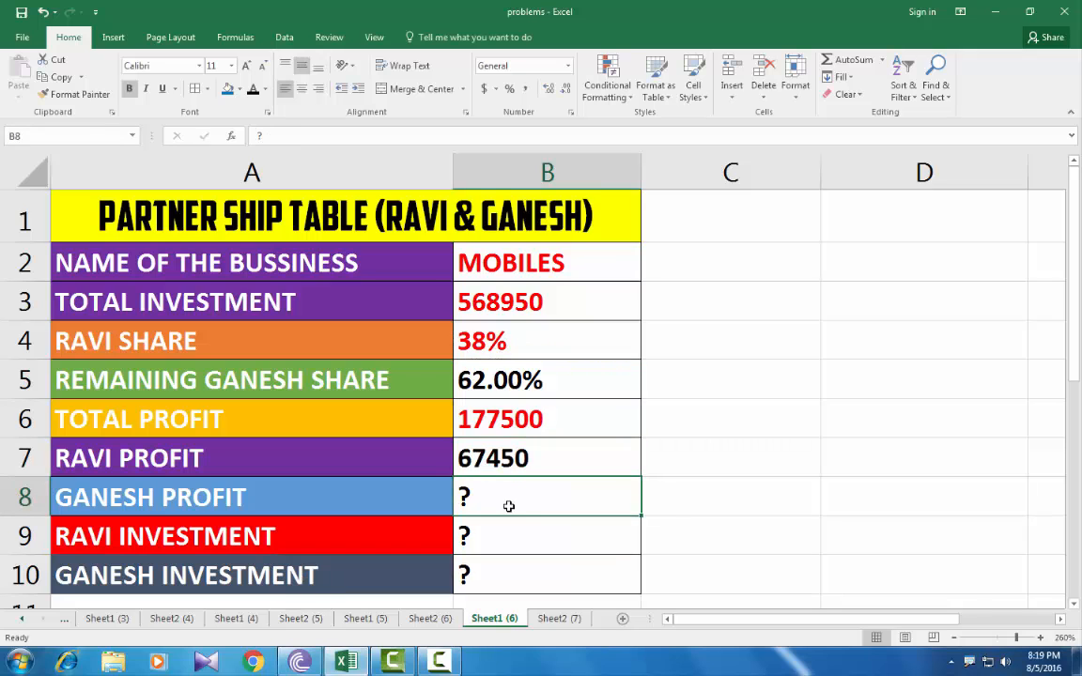
# Step: Calculate the second partner's profit in B8 by multiplying total profit by the remaining share, =B6*B5
pyautogui.write('=')
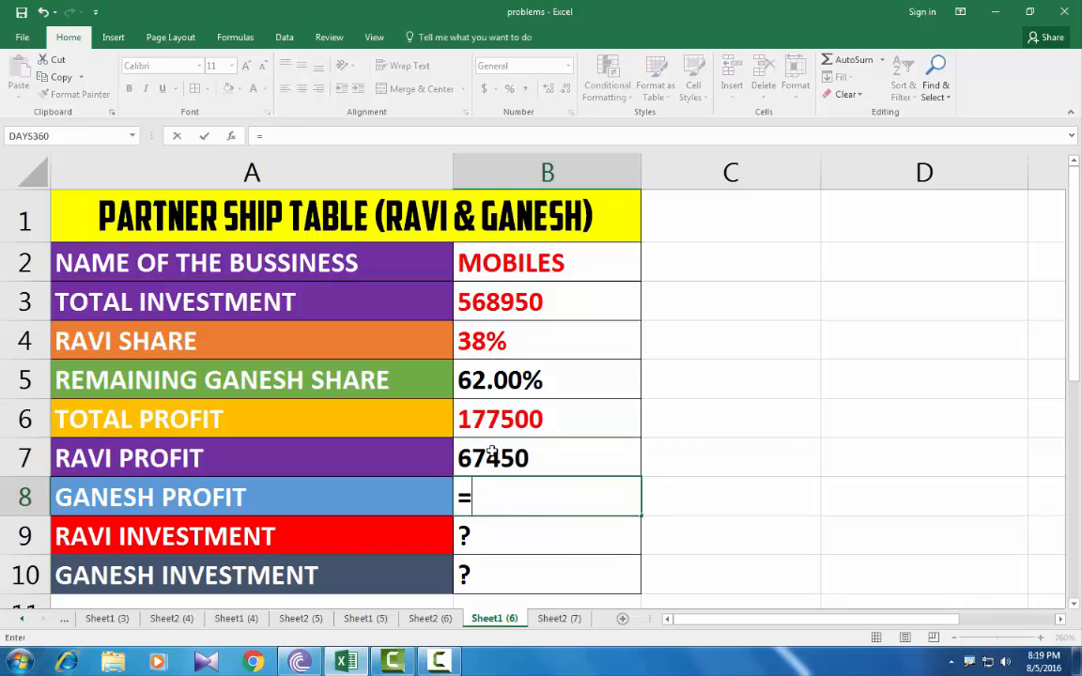
pyautogui.click(506, 418)
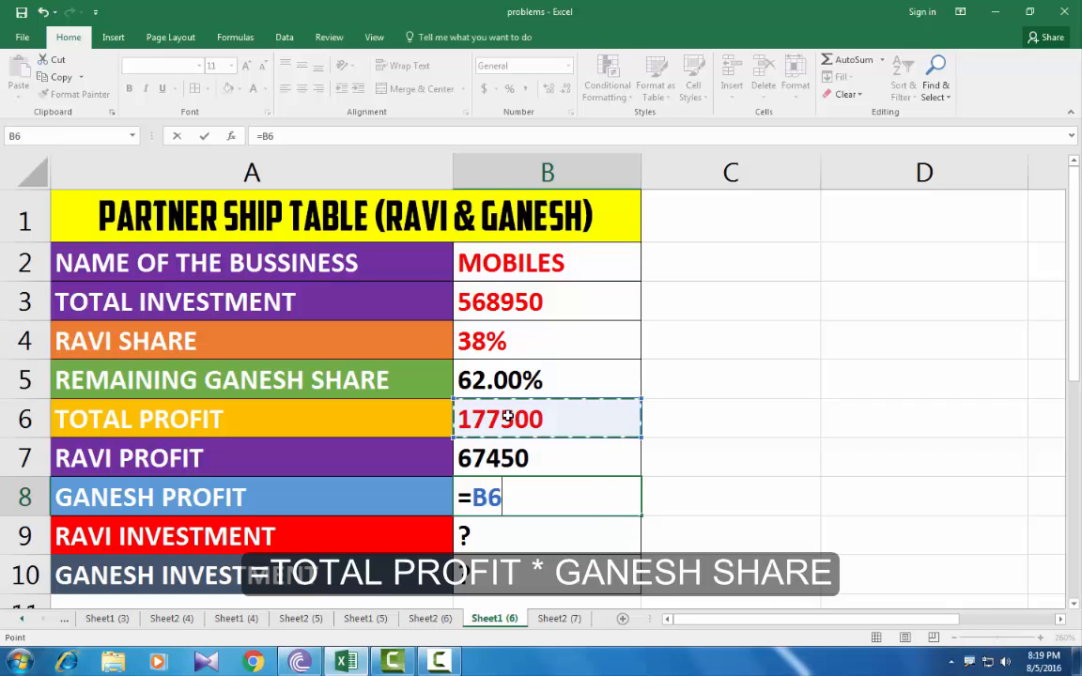
pyautogui.write('*')
pyautogui.click(505, 381)
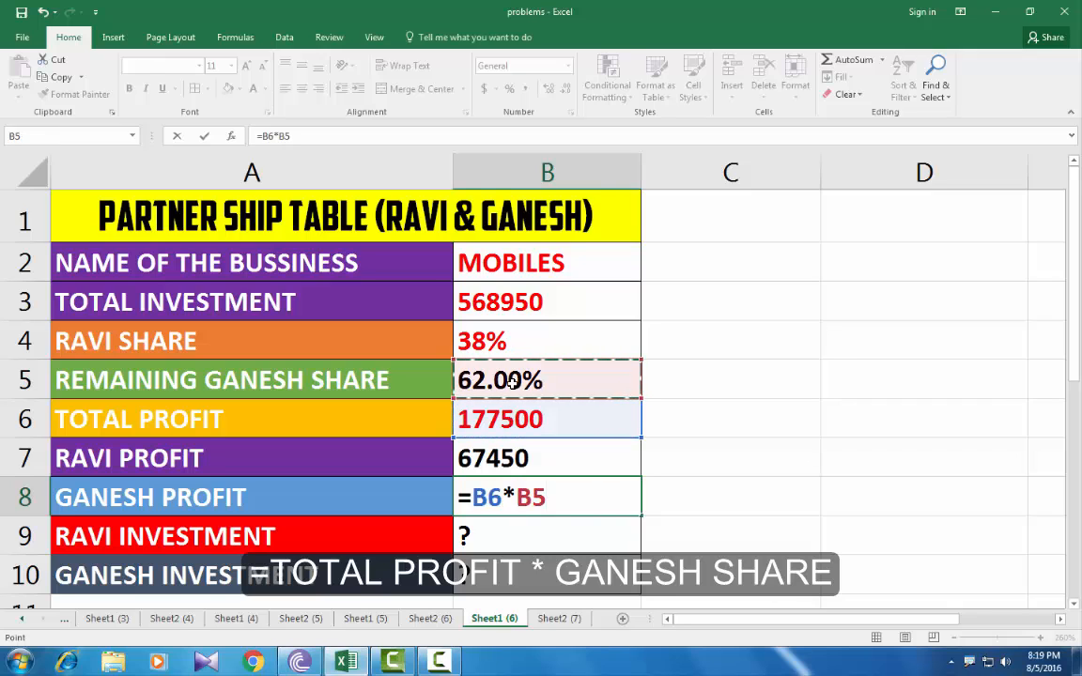
pyautogui.press('Return')
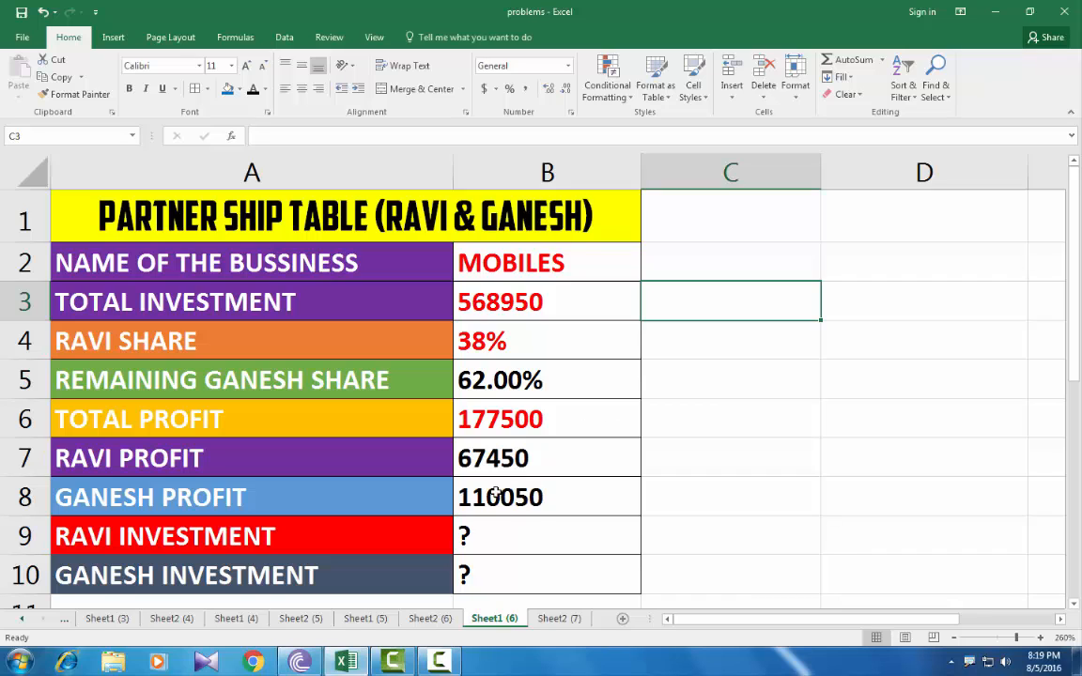
# Step: Cross-check the total profit by adding both partners' profits in C6 with =B7+B8 and comparing it with B6
pyautogui.click(725, 425)
pyautogui.write('=')
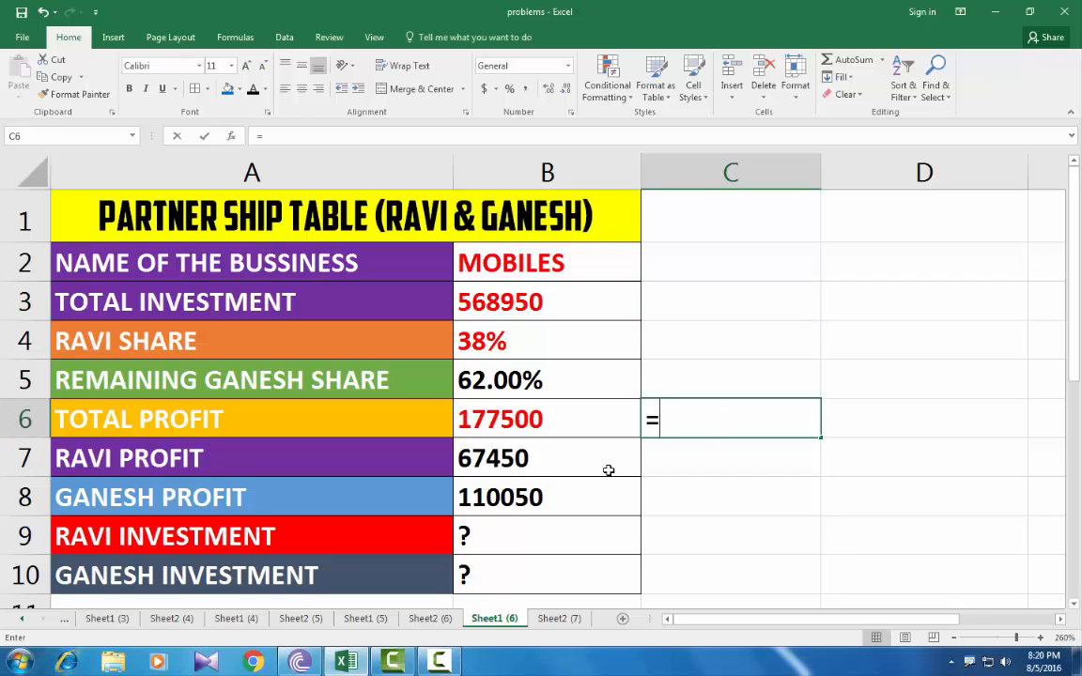
pyautogui.click(539, 456)
pyautogui.write('+')
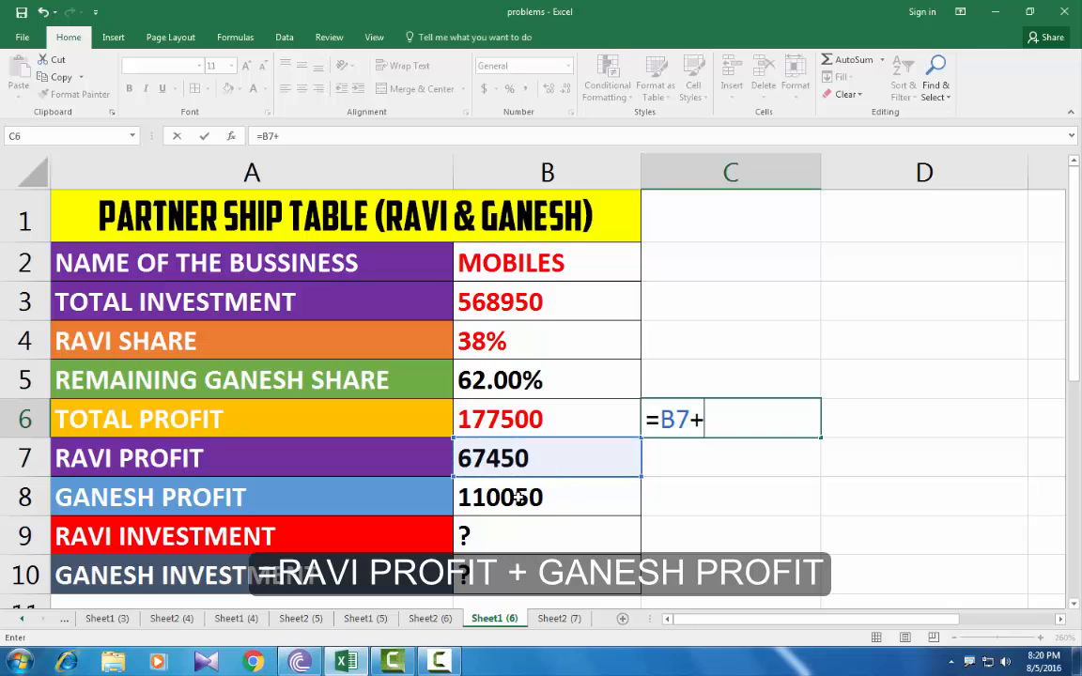
pyautogui.click(517, 499)
pyautogui.press('Return')
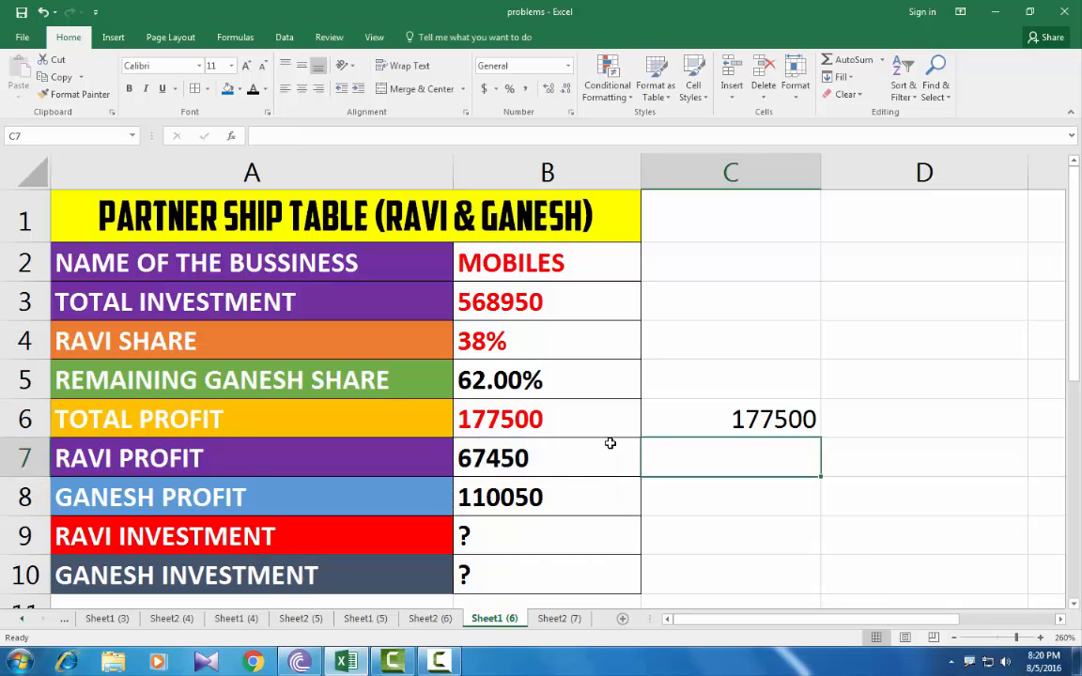
pyautogui.moveTo(507, 418); pyautogui.dragTo(676, 419)
pyautogui.click(564, 420)
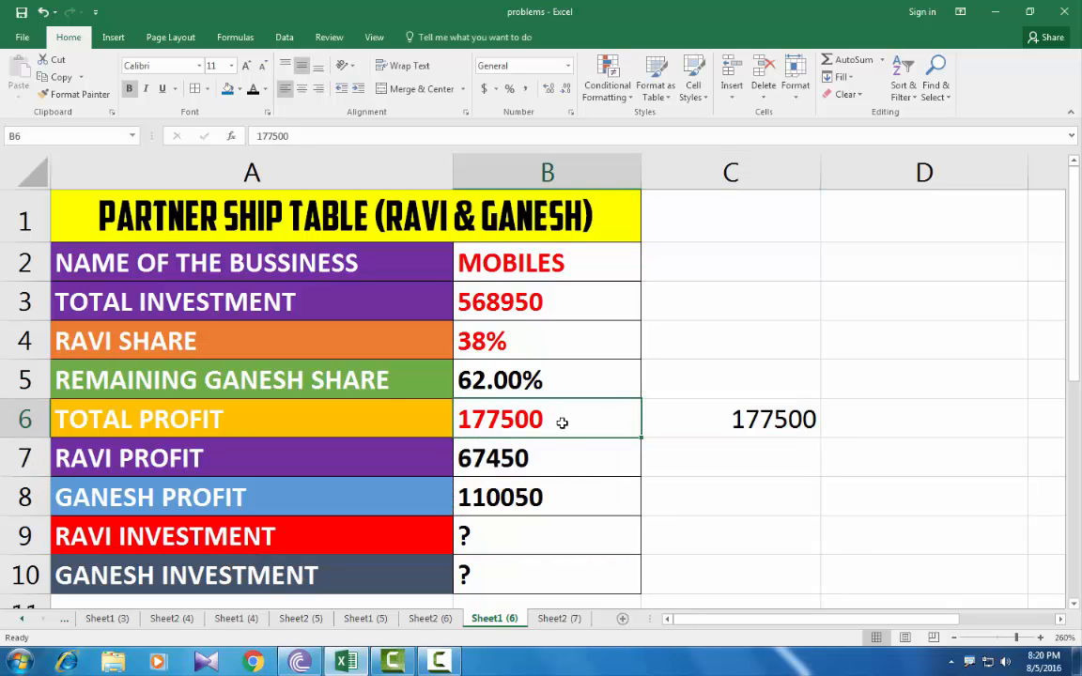
# Step: Calculate the first partner's investment in B9 by multiplying total investment by that partner's share, =B3*B4
pyautogui.click(522, 530)
pyautogui.press('BackSpace')
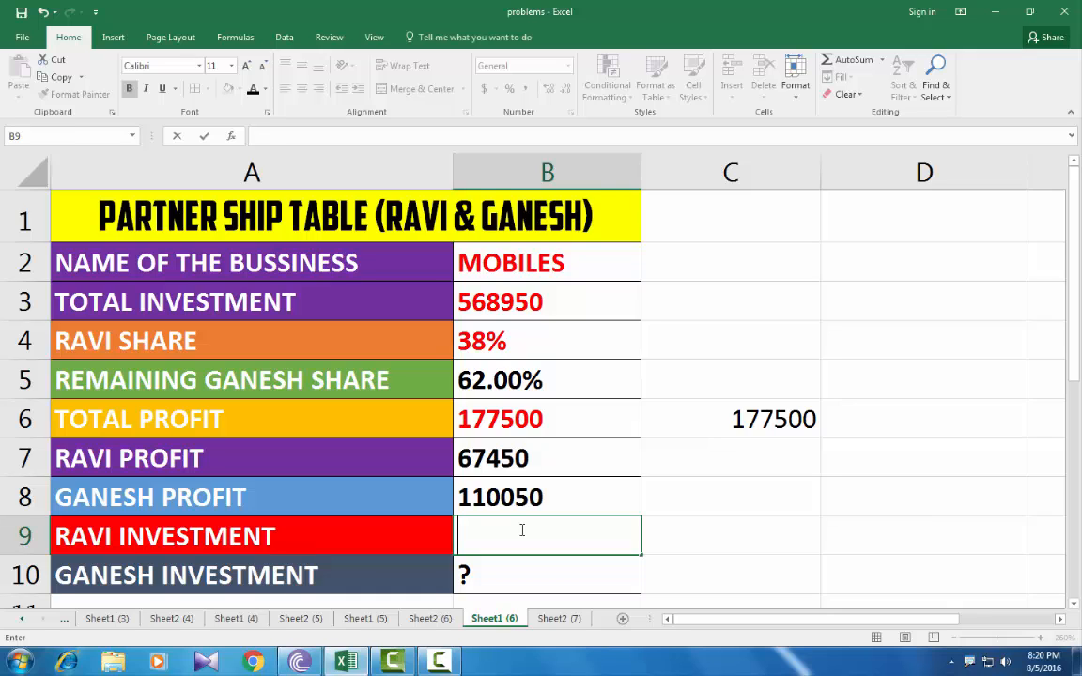
pyautogui.write('=')
pyautogui.click(493, 304)
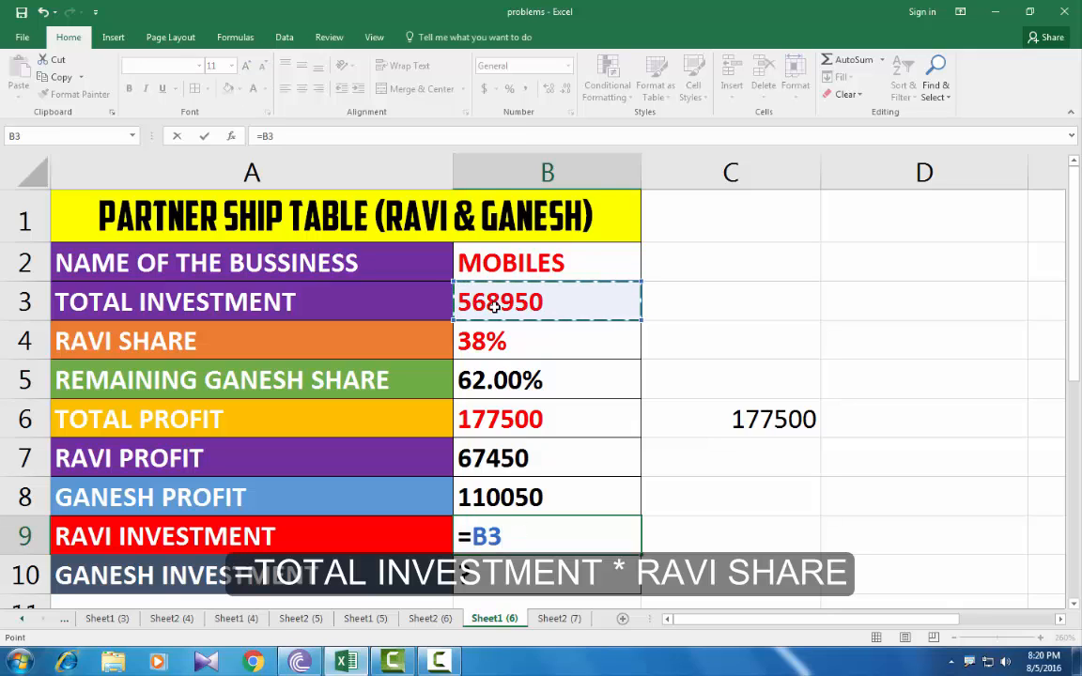
pyautogui.write('*')
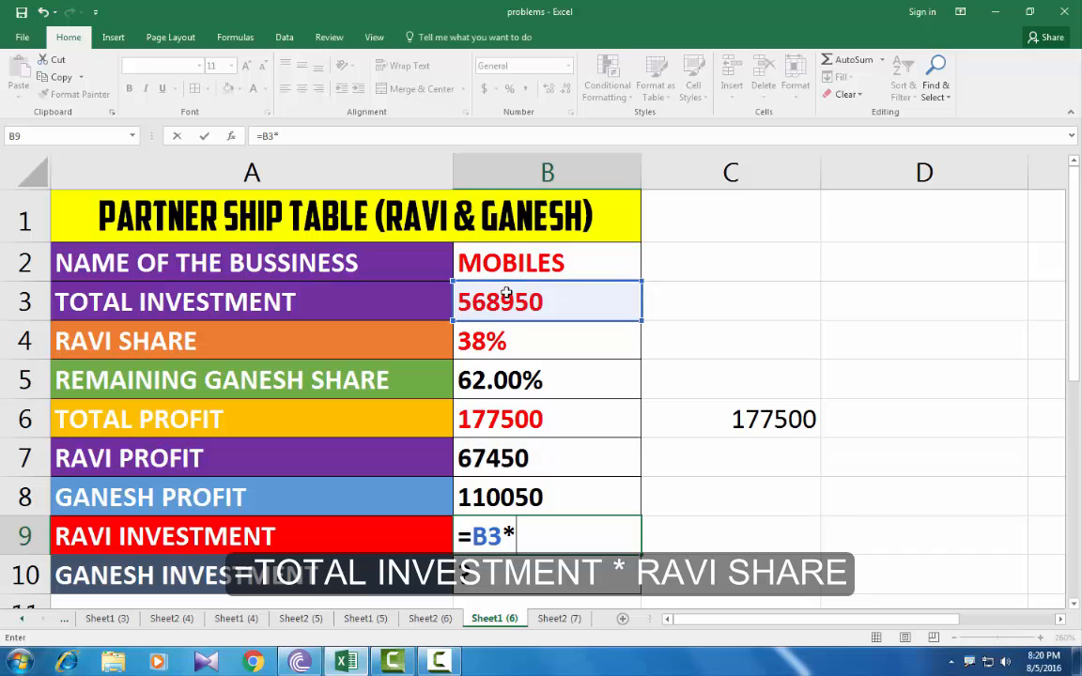
pyautogui.click(495, 338)
pyautogui.press('Return')
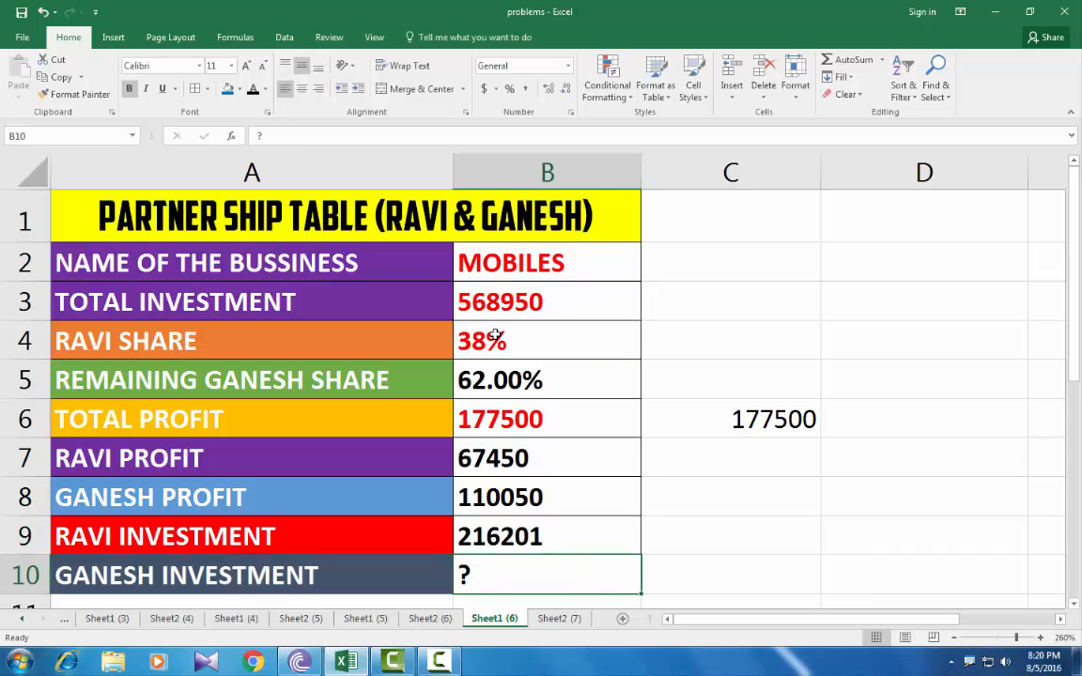
# Step: Calculate the second partner's investment in B10 by multiplying total investment by the remaining share, =B3*B5
pyautogui.write('=')
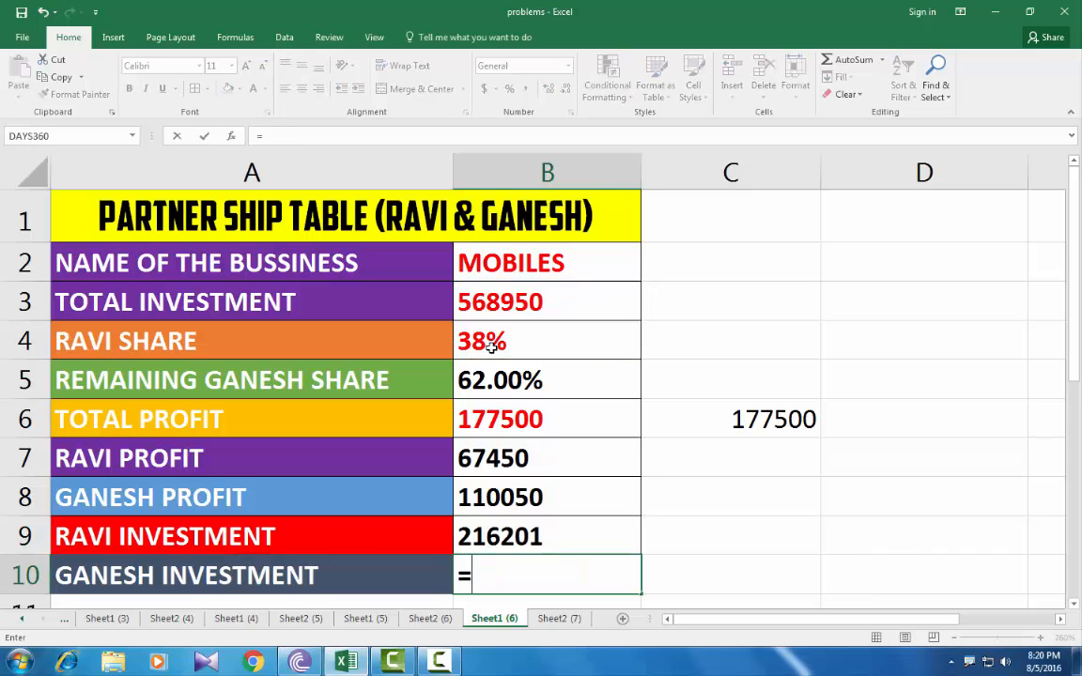
pyautogui.click(516, 303)
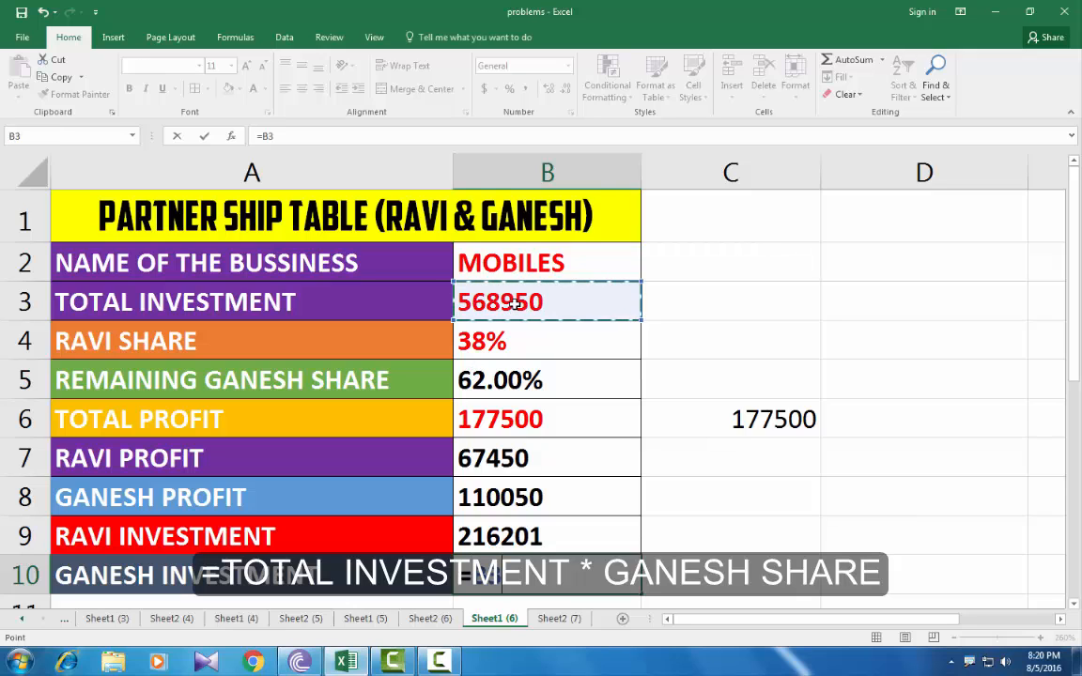
pyautogui.write('*')
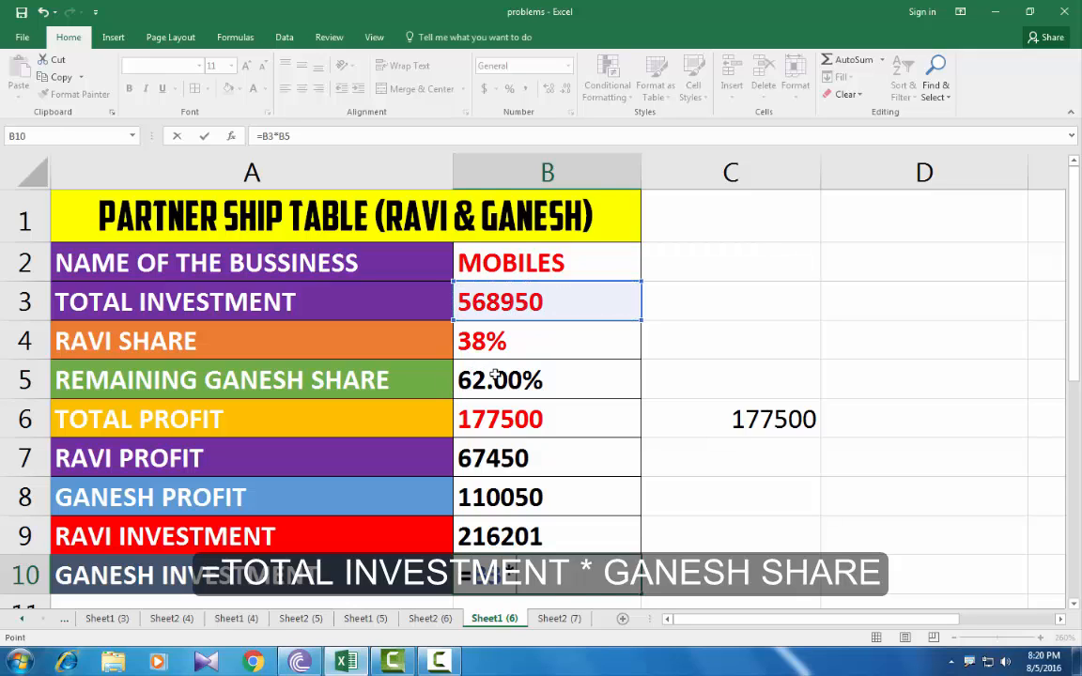
pyautogui.click(491, 372)
pyautogui.press('Return')
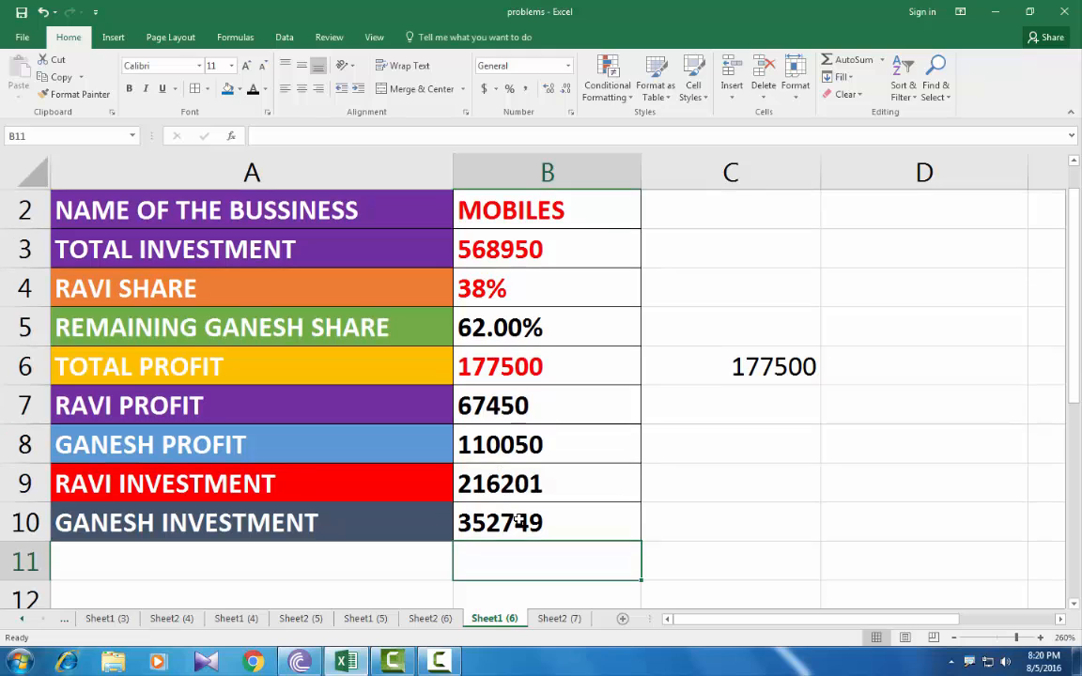
# Step: Cross-check the total investment by adding both partners' investments in C3 with =B9+B10 and comparing it with B3
pyautogui.click(692, 249)
pyautogui.write('=')
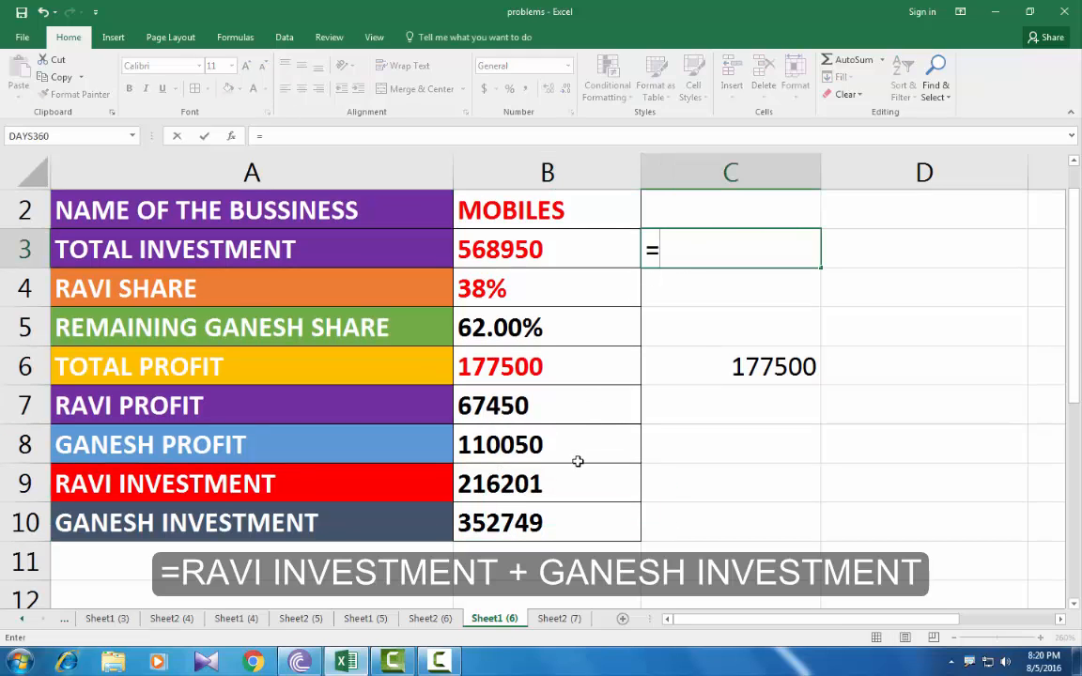
pyautogui.click(565, 483)
pyautogui.write('+')
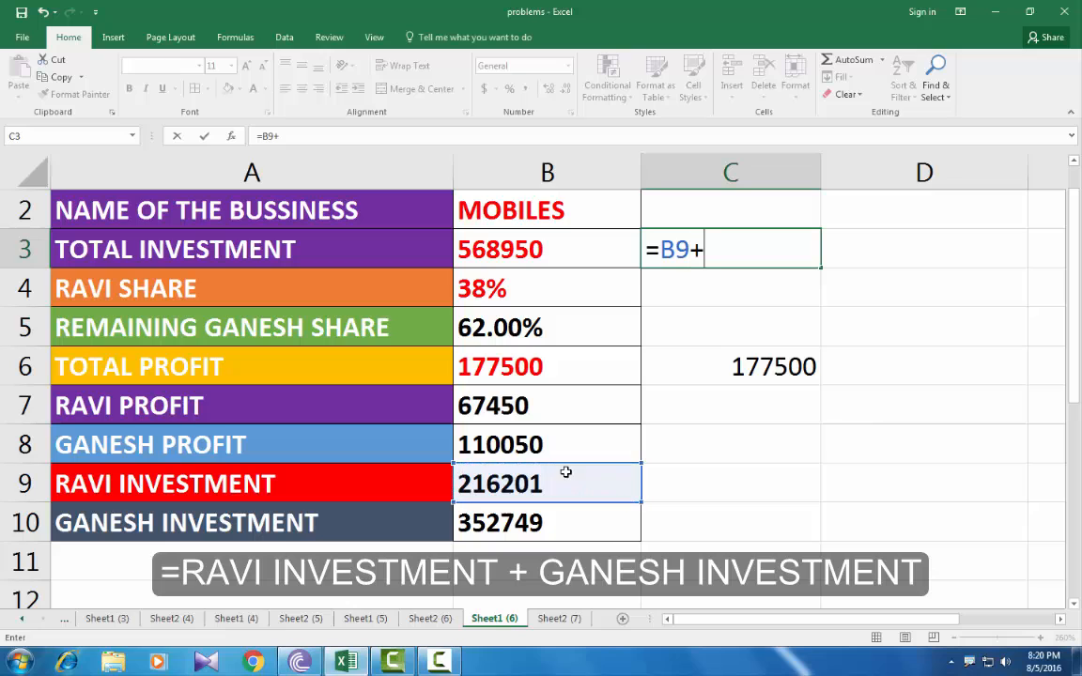
pyautogui.click(507, 523)
pyautogui.press('Return')
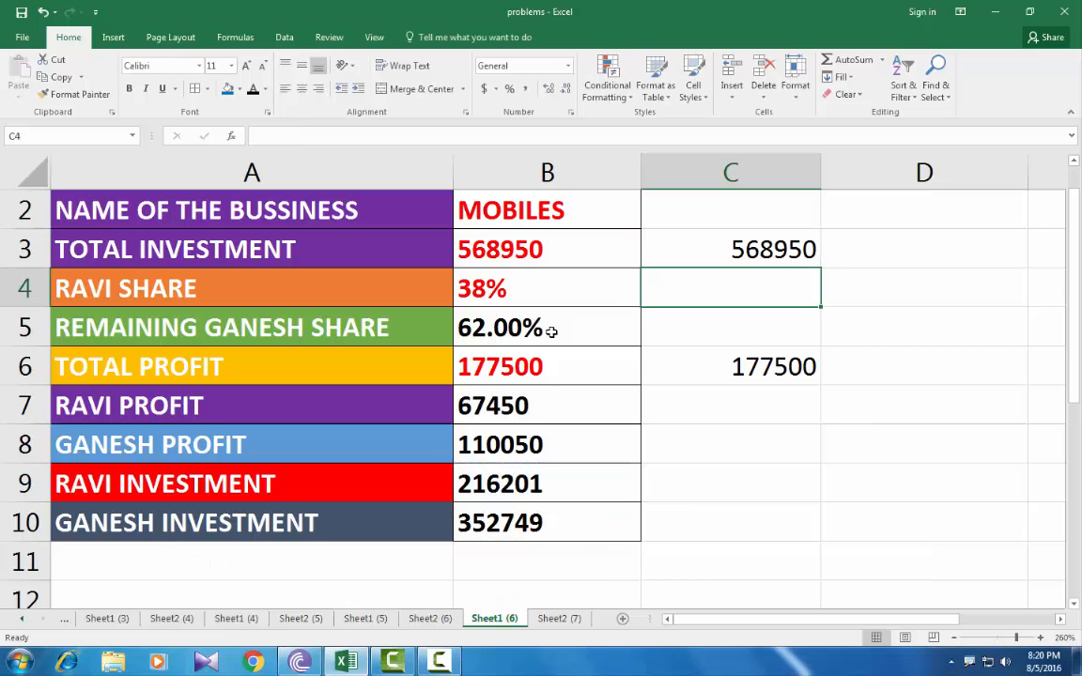
pyautogui.moveTo(465, 242); pyautogui.dragTo(713, 259)
pyautogui.click(716, 257)
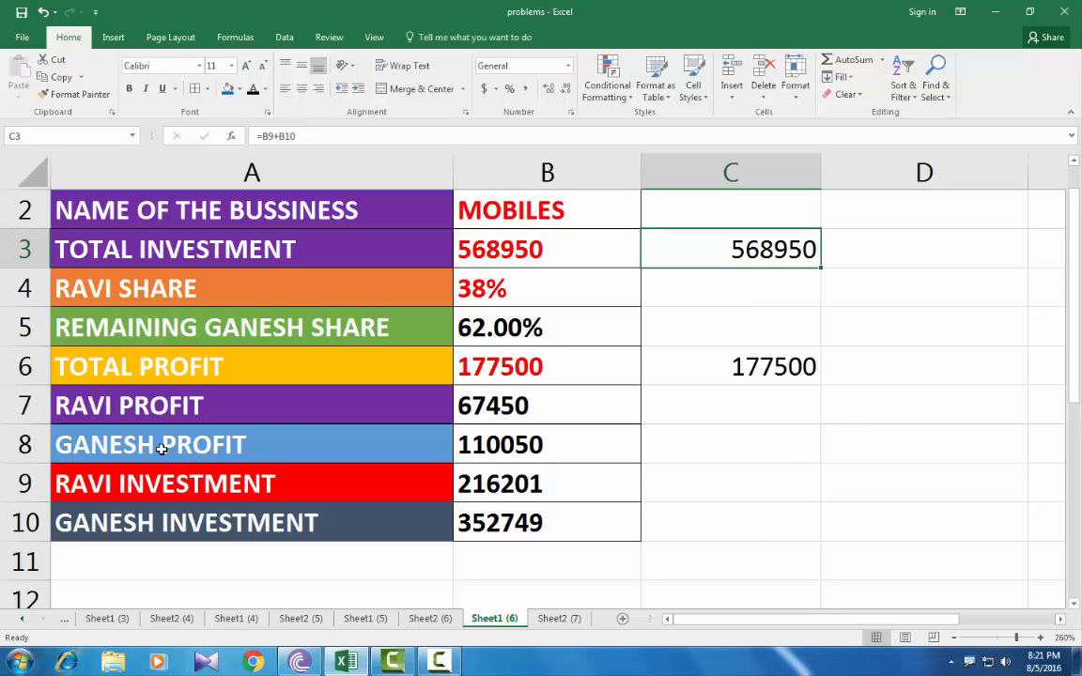
# Step: On Sheet2 (7), calculate the second partner's remaining share for COMPUTERS in D3 with =100%-C3
pyautogui.click(559, 618)
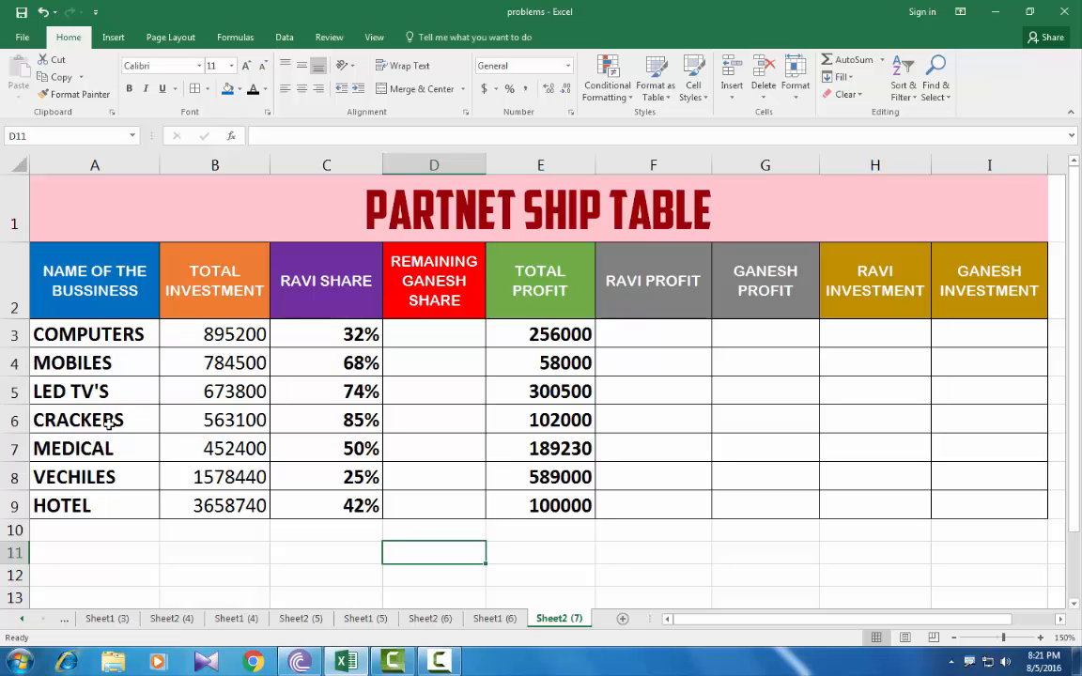
pyautogui.click(431, 329)
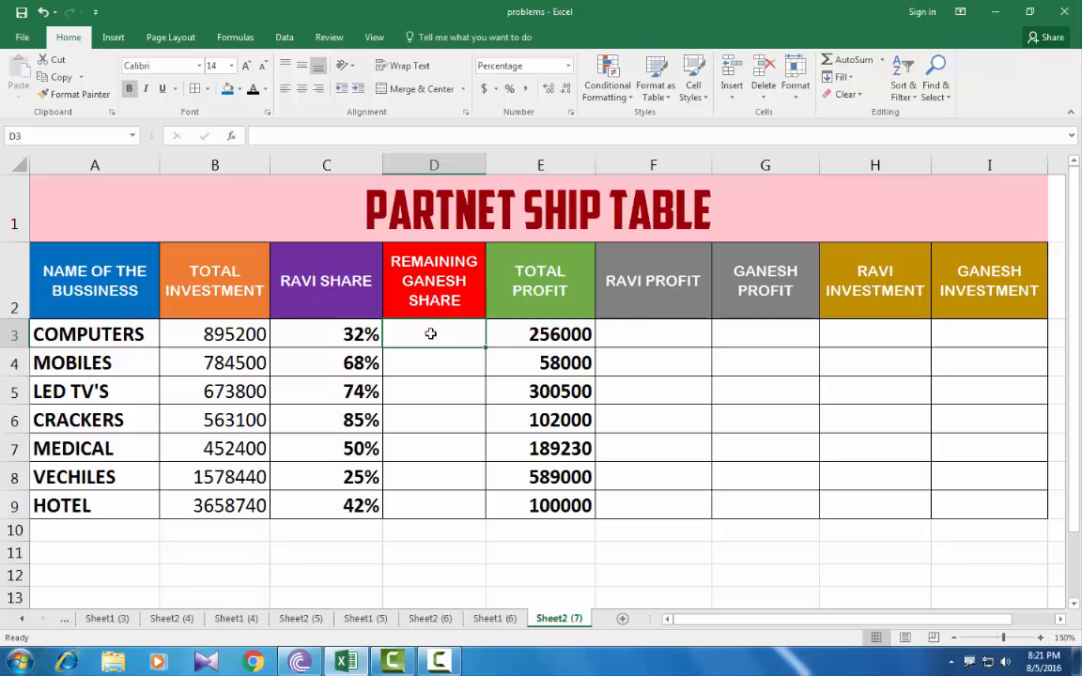
pyautogui.write('=100')
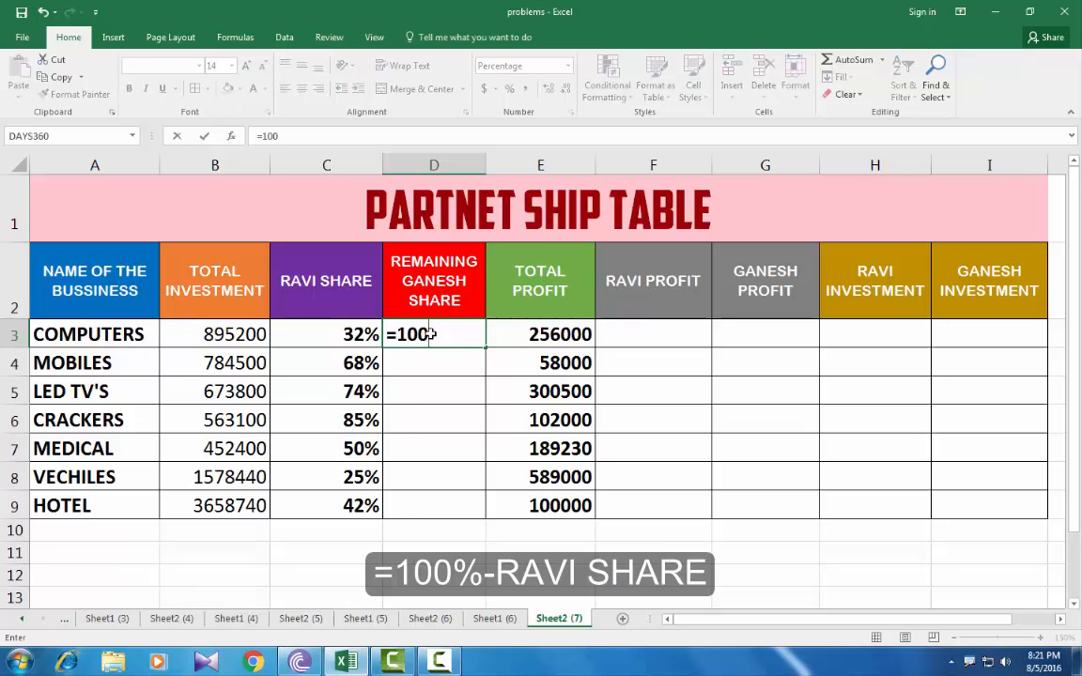
pyautogui.write('%-')
pyautogui.click(323, 335)
pyautogui.hotkey('ctrl', 'Return')
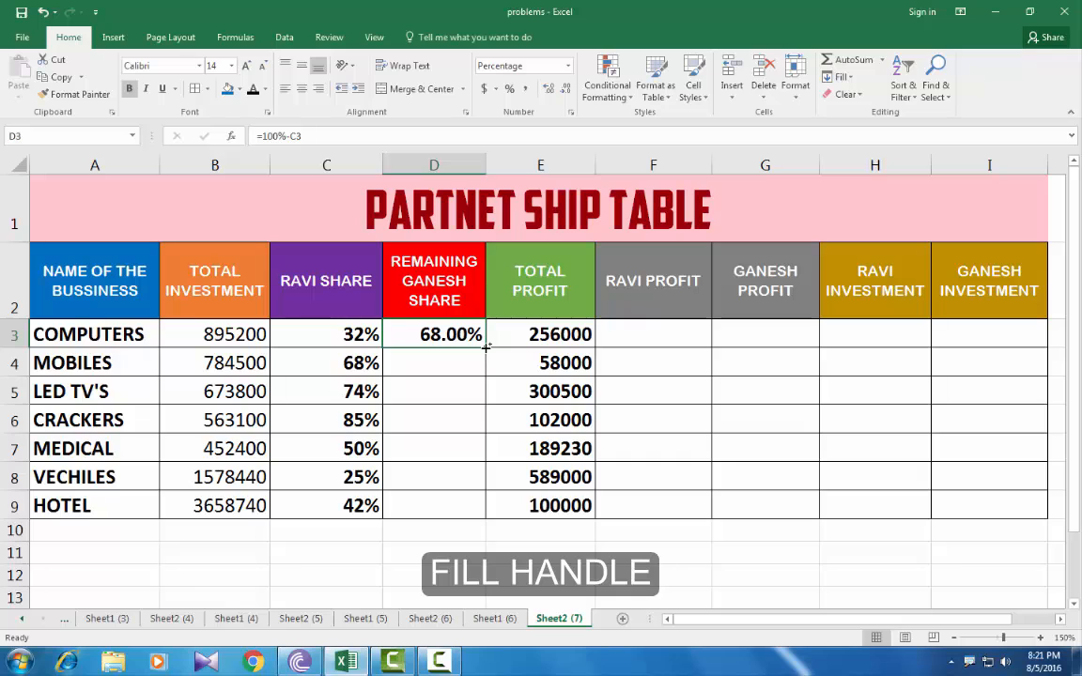
# Step: Fill the D3 share formula down through D9, clear the copies in D4:D9 and reselect D3
pyautogui.moveTo(484, 347); pyautogui.dragTo(481, 517)
pyautogui.moveTo(416, 358); pyautogui.dragTo(416, 498)
pyautogui.press('Delete')
pyautogui.click(434, 334)
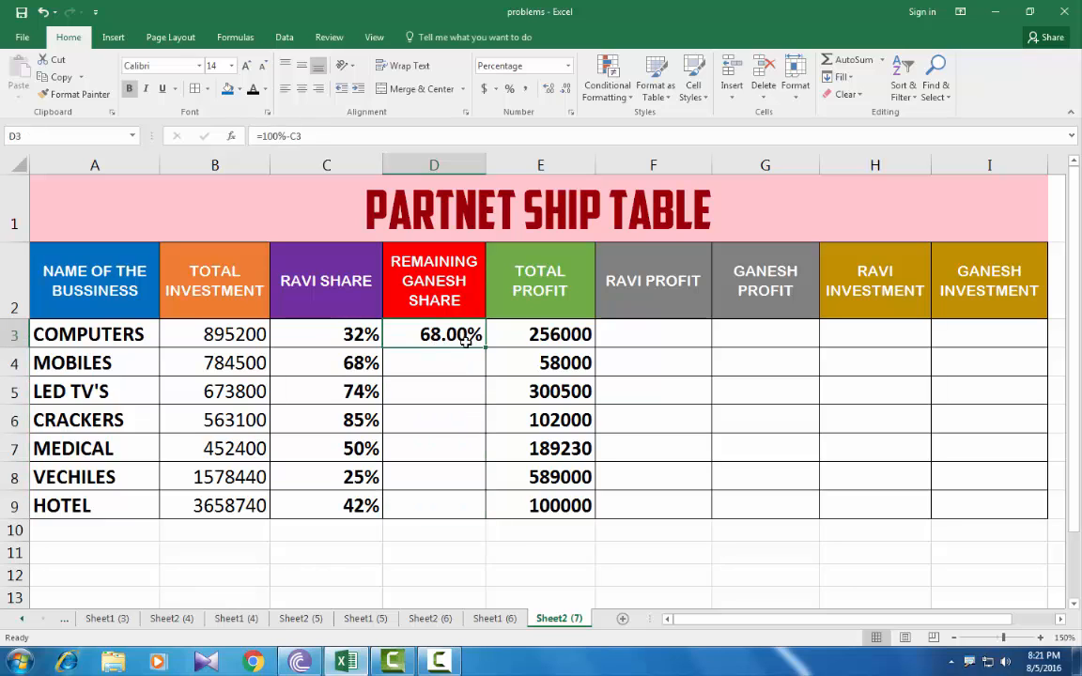
# Step: Fill the remaining-share formula from D3 down through D9 for all the other businesses
pyautogui.doubleClick(486, 348)
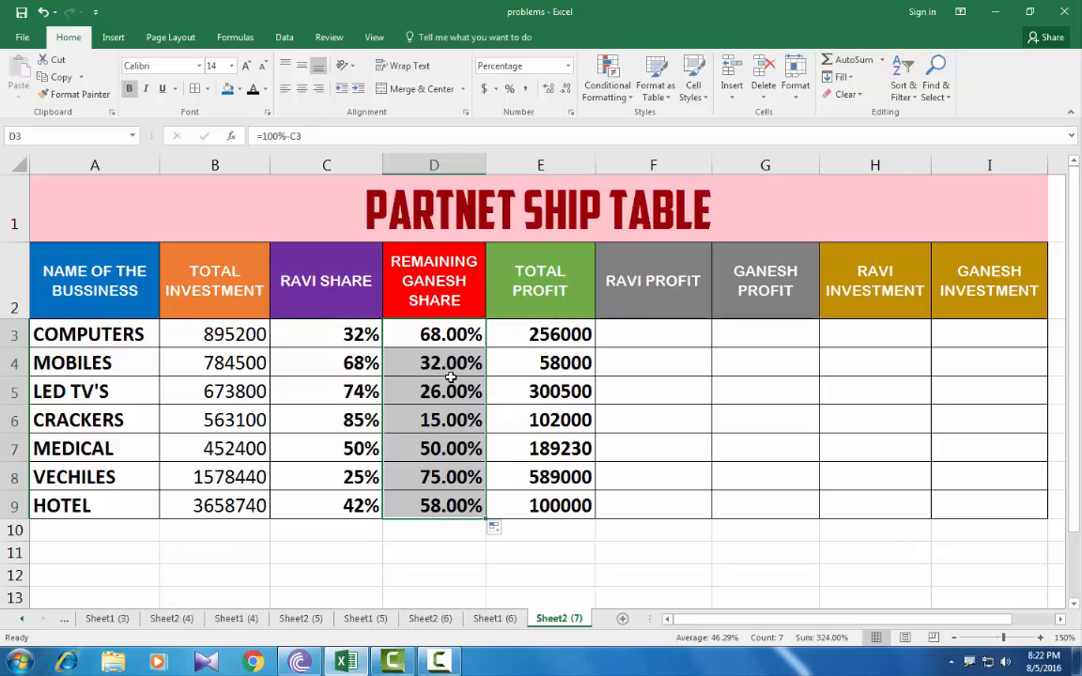
# Step: Calculate the first partner's profit in F3 as total profit times his share, =E3*C3, and fill it down through F9
pyautogui.click(629, 332)
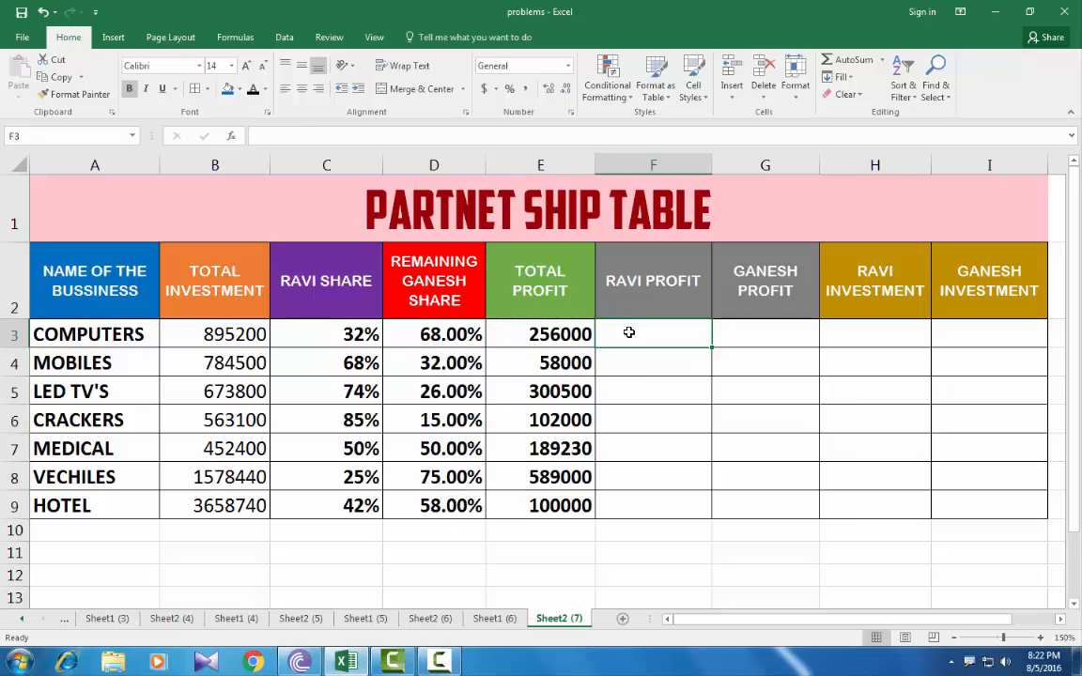
pyautogui.write('=')
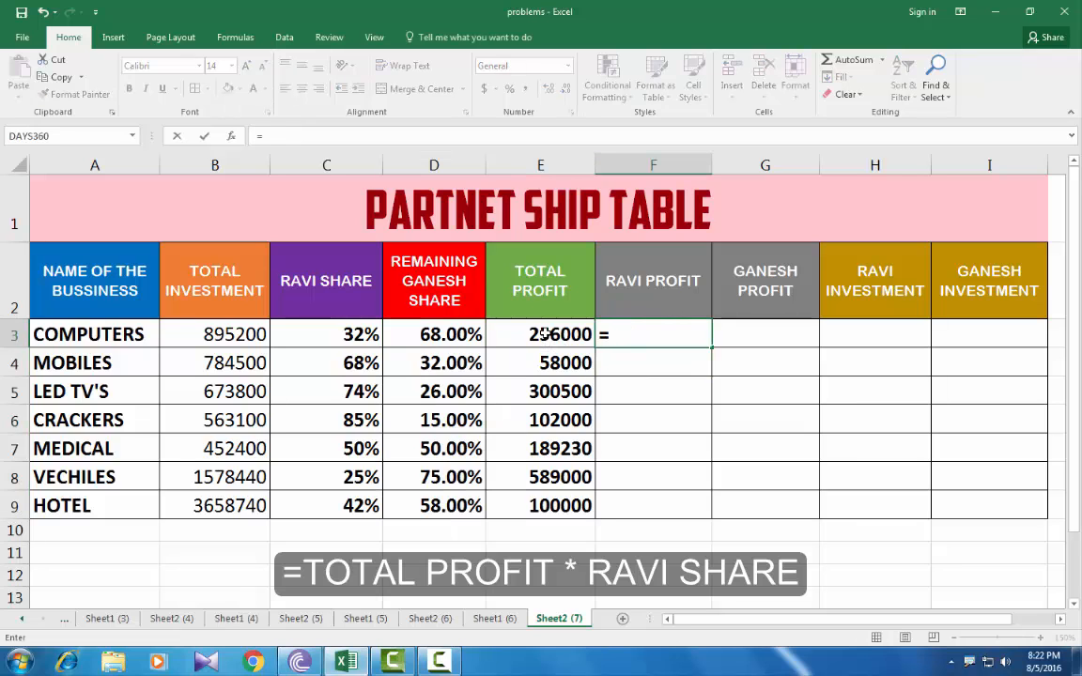
pyautogui.click(545, 334)
pyautogui.write('*')
pyautogui.click(340, 335)
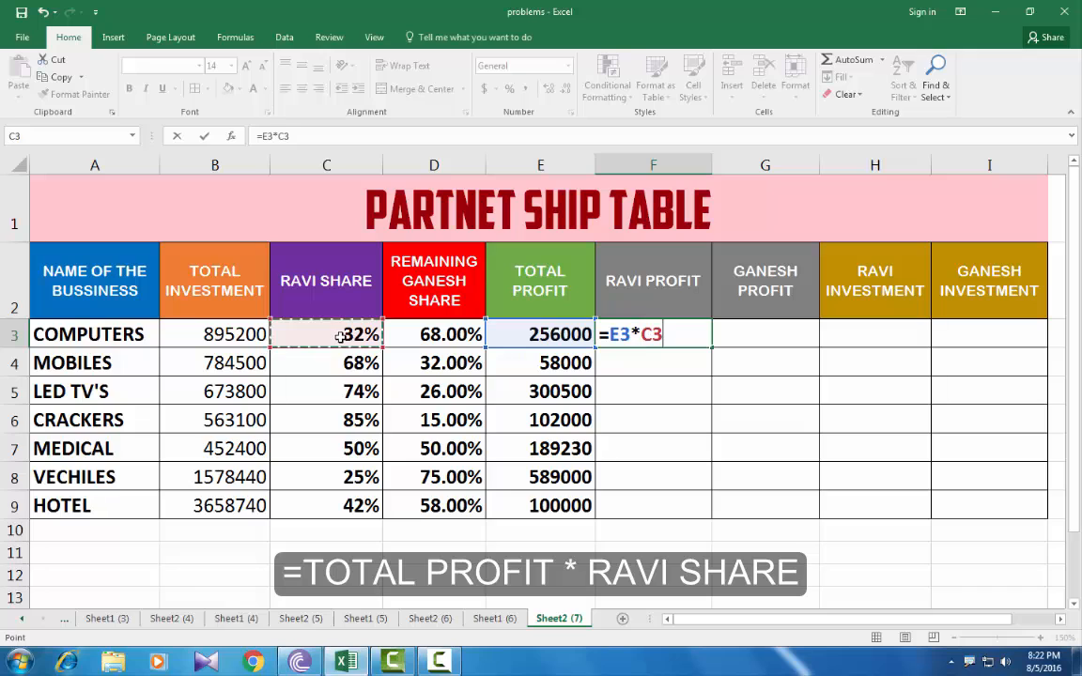
pyautogui.press('Return')
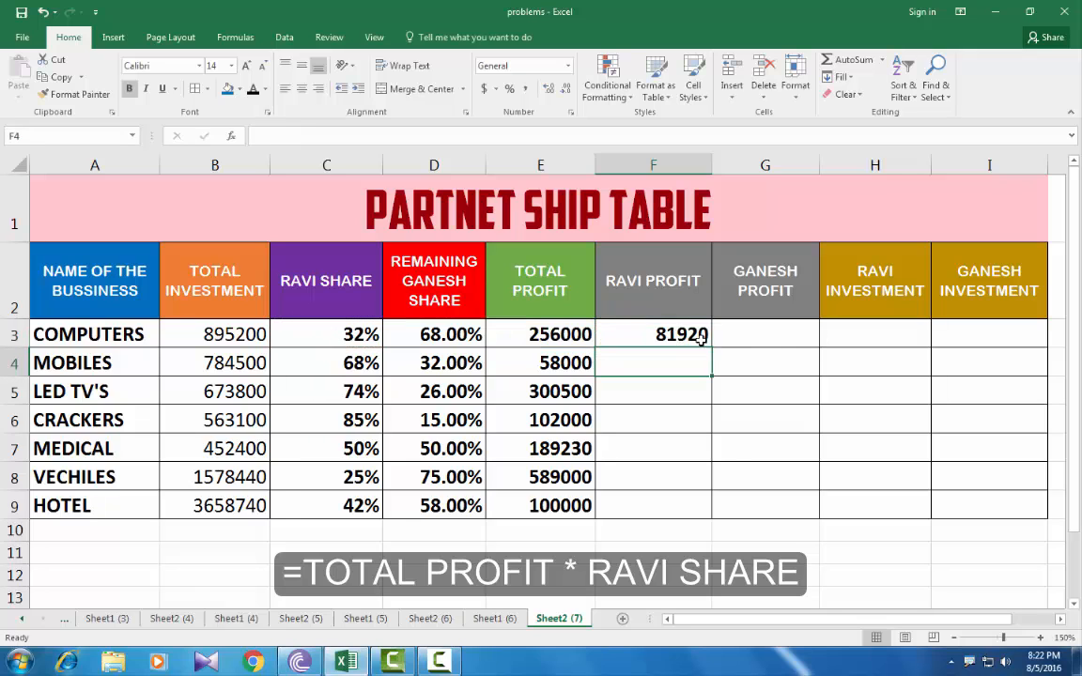
pyautogui.click(700, 340)
pyautogui.doubleClick(712, 347)
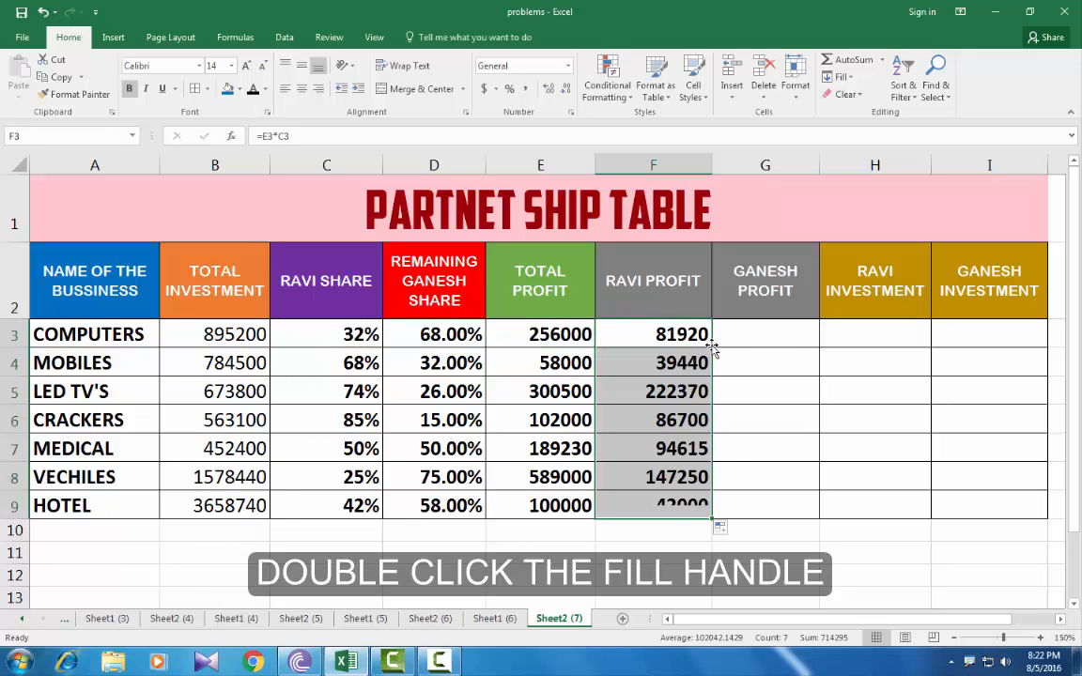
# Step: Calculate the second partner's profit in G3 as total profit times the remaining share, =E3*D3, and fill it down through G9
pyautogui.click(762, 334)
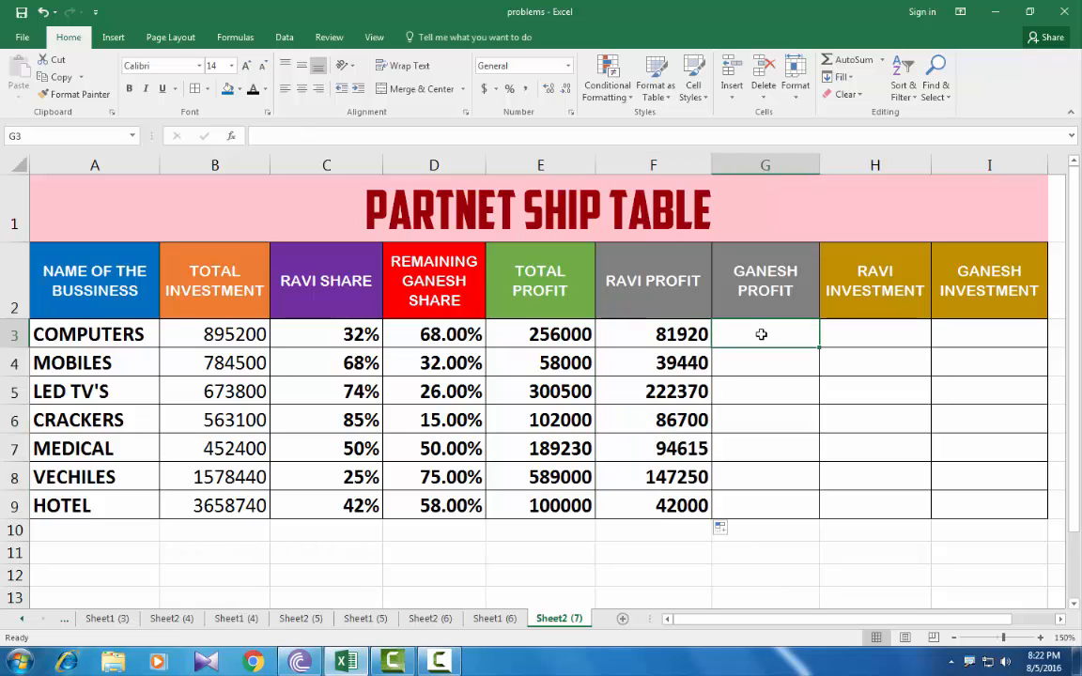
pyautogui.write('=')
pyautogui.click(542, 334)
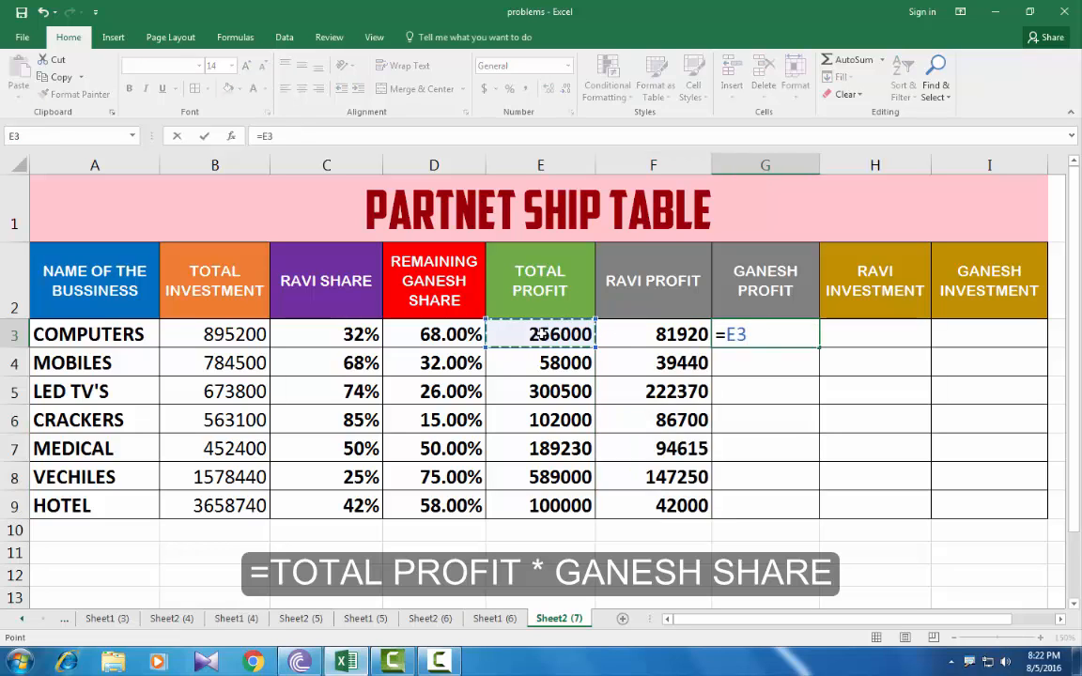
pyautogui.write('*')
pyautogui.click(420, 337)
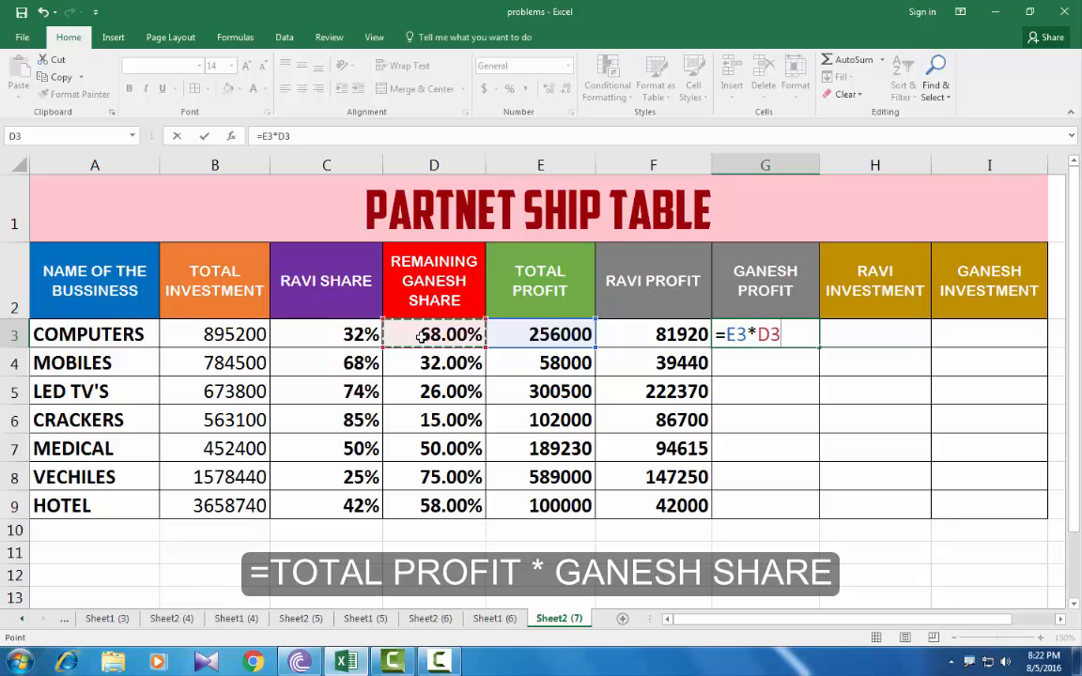
pyautogui.press('Return')
pyautogui.click(793, 335)
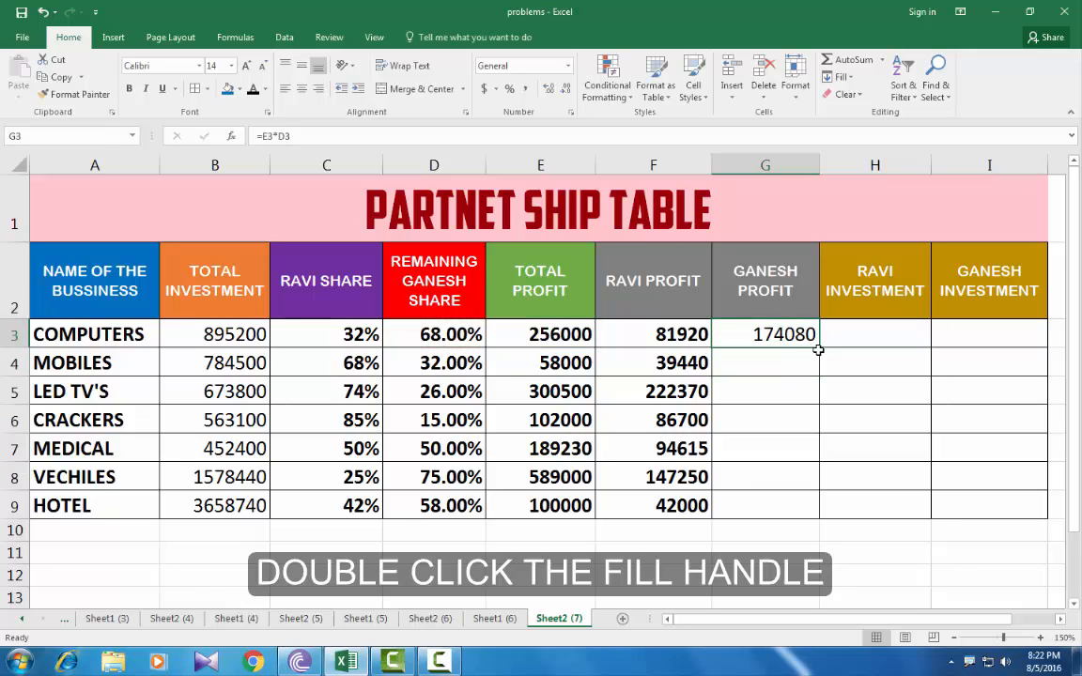
pyautogui.doubleClick(819, 349)
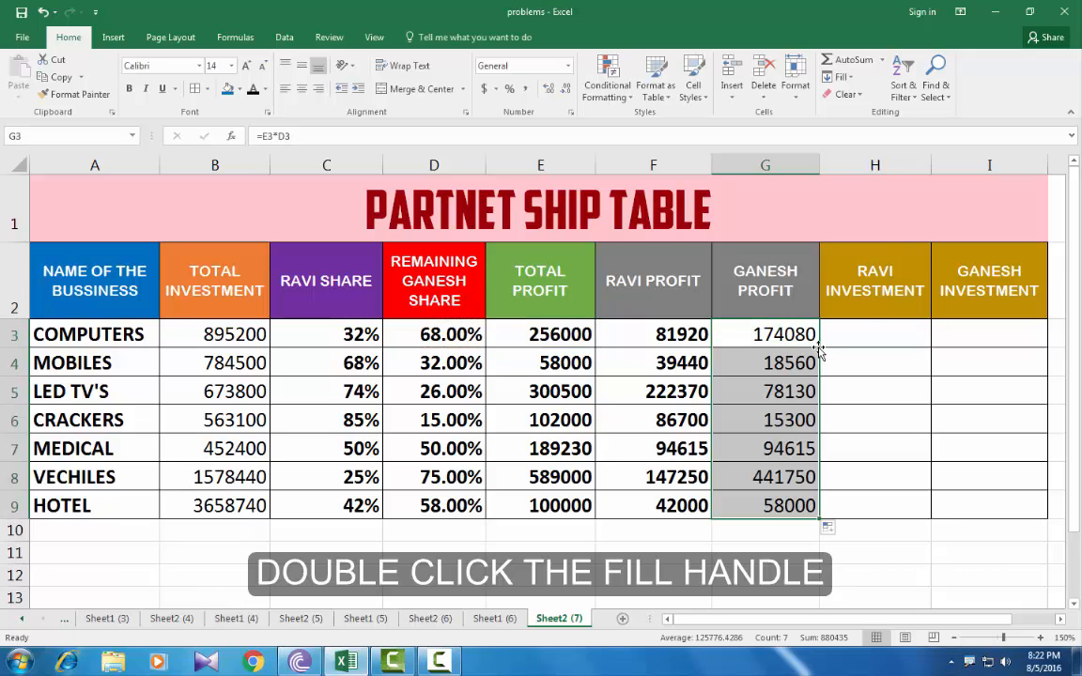
# Step: Calculate the first partner's investment in H3 as total investment times his share, =B3*C3, and fill it down through H9
pyautogui.click(872, 331)
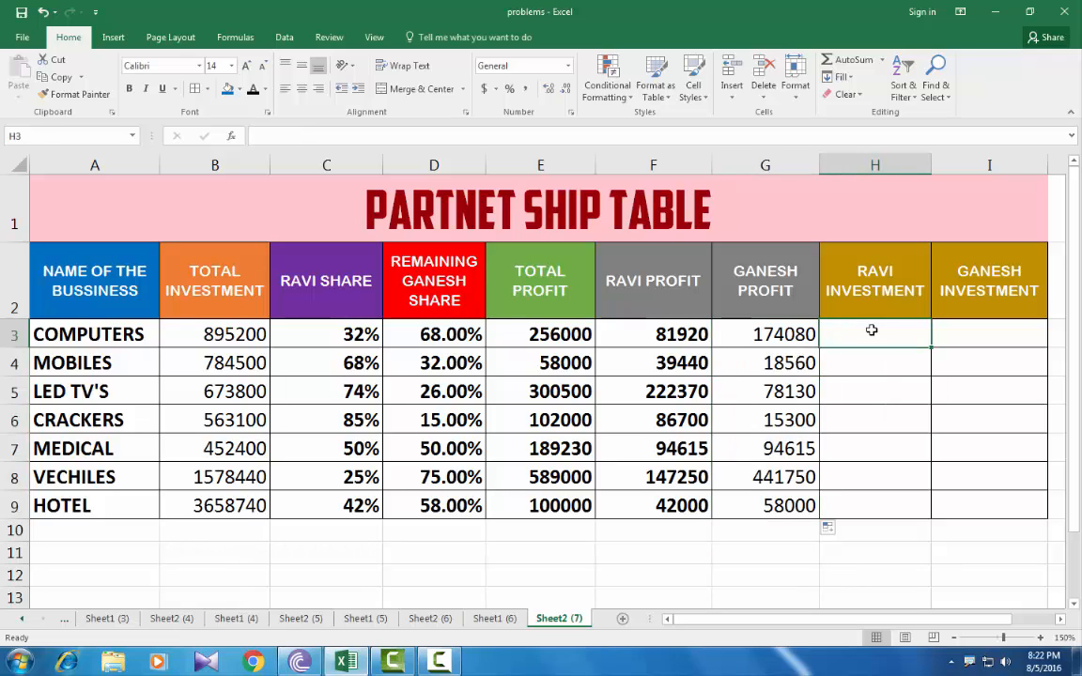
pyautogui.write('=')
pyautogui.click(246, 336)
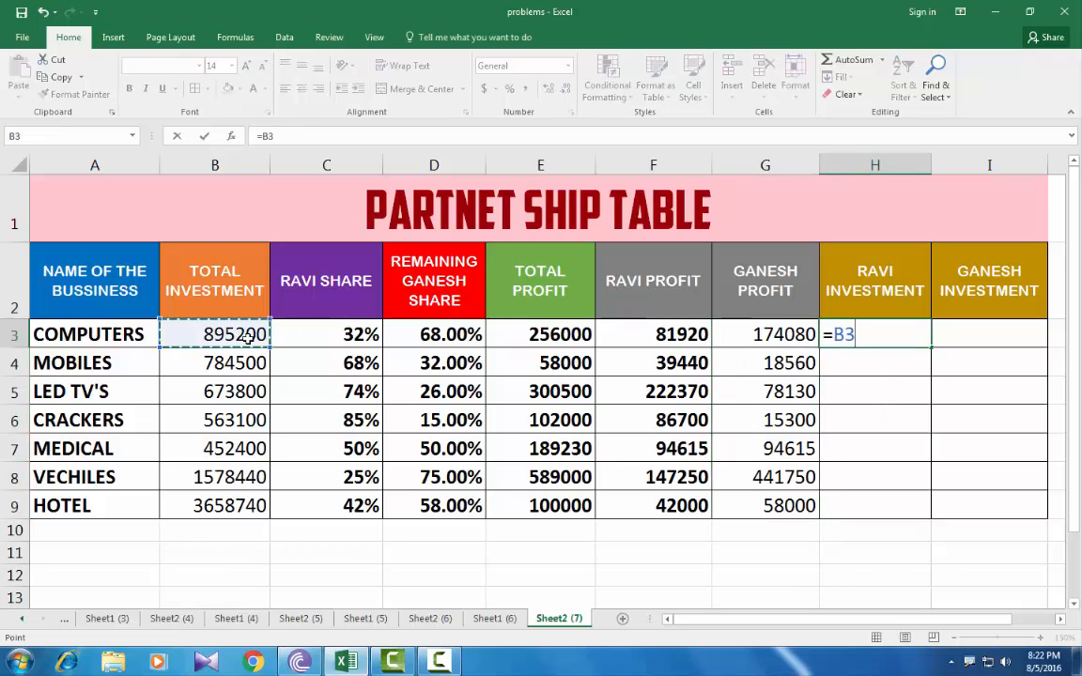
pyautogui.write('*')
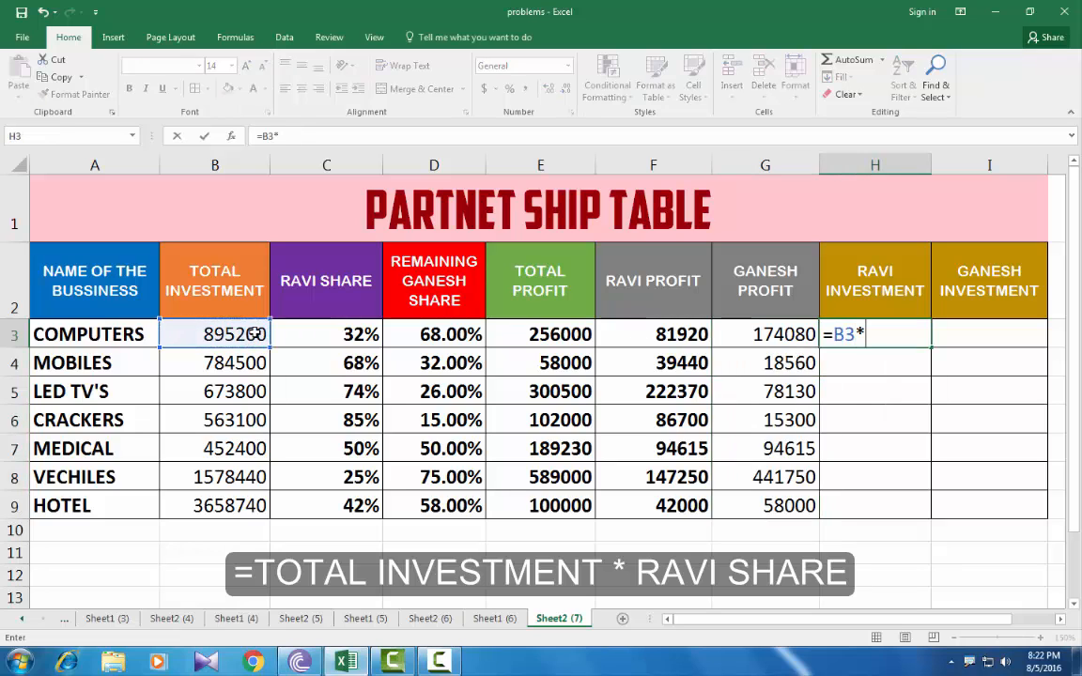
pyautogui.click(330, 333)
pyautogui.press('Return')
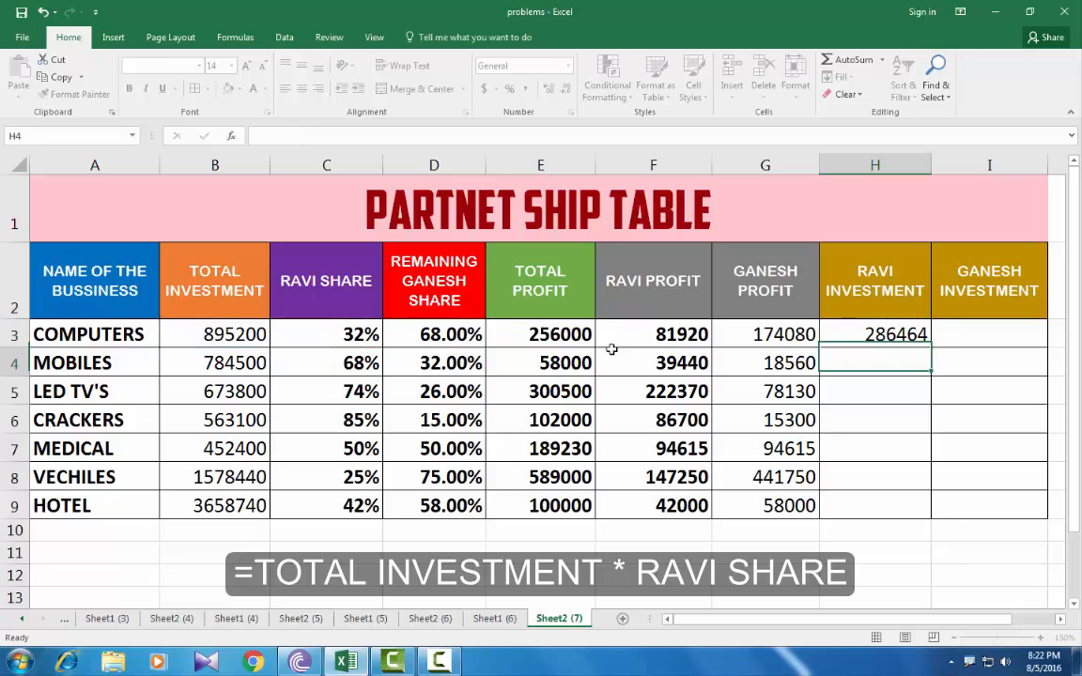
pyautogui.click(887, 338)
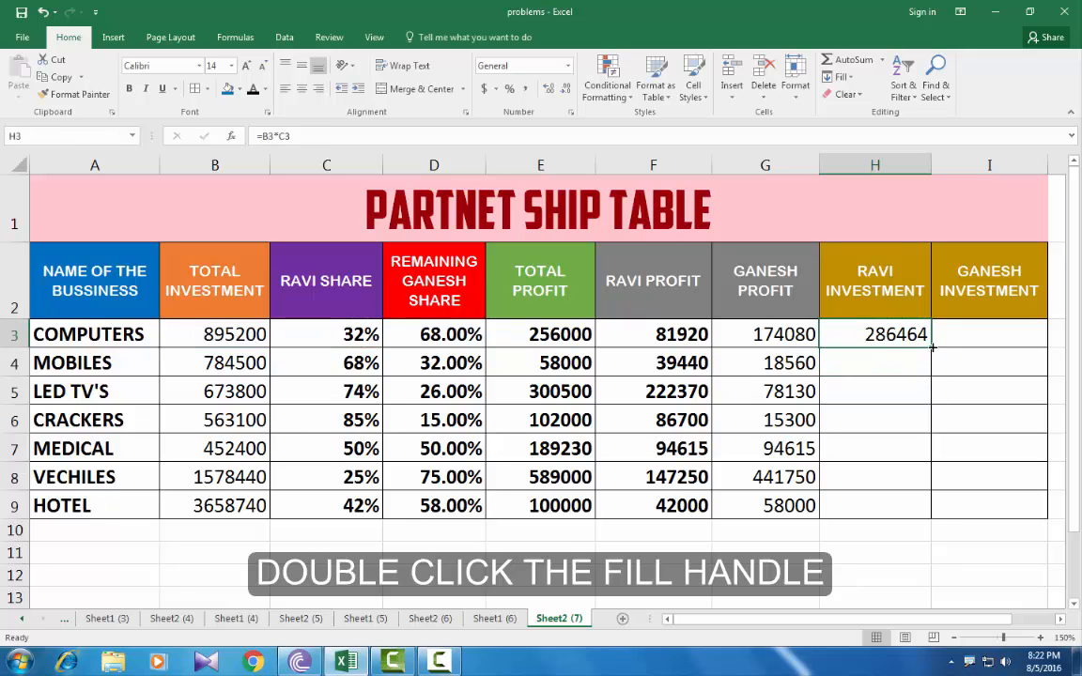
pyautogui.doubleClick(931, 353)
# Step: Calculate the second partner's investment in I3 as total investment times the remaining share, =B3*D3, and fill it down through I9
pyautogui.click(961, 334)
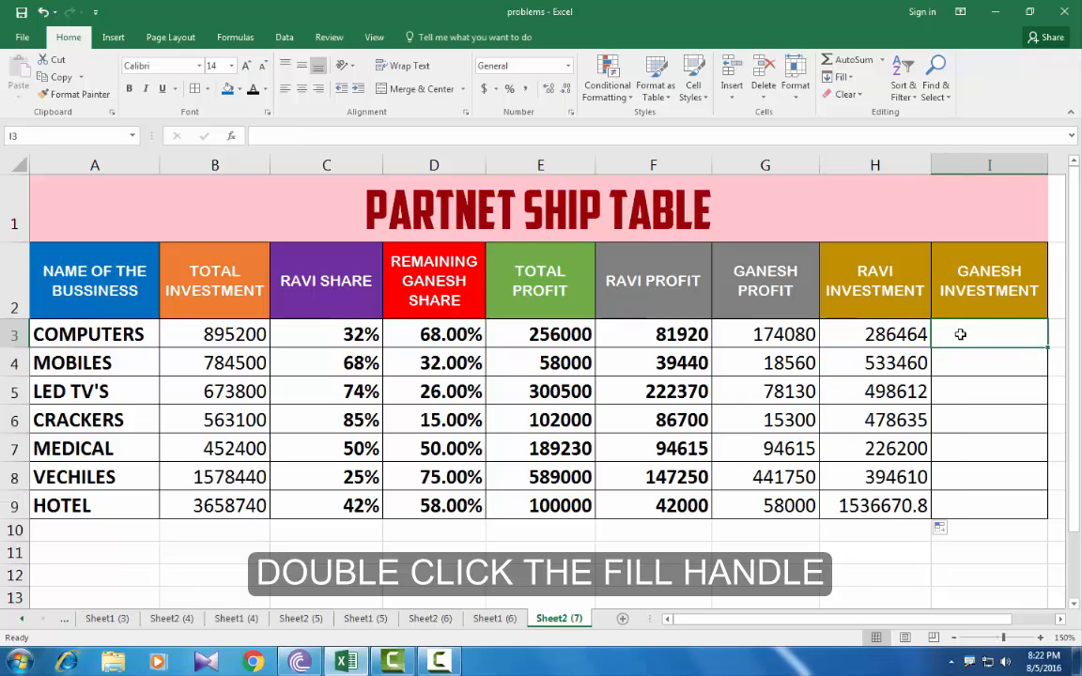
pyautogui.write('=')
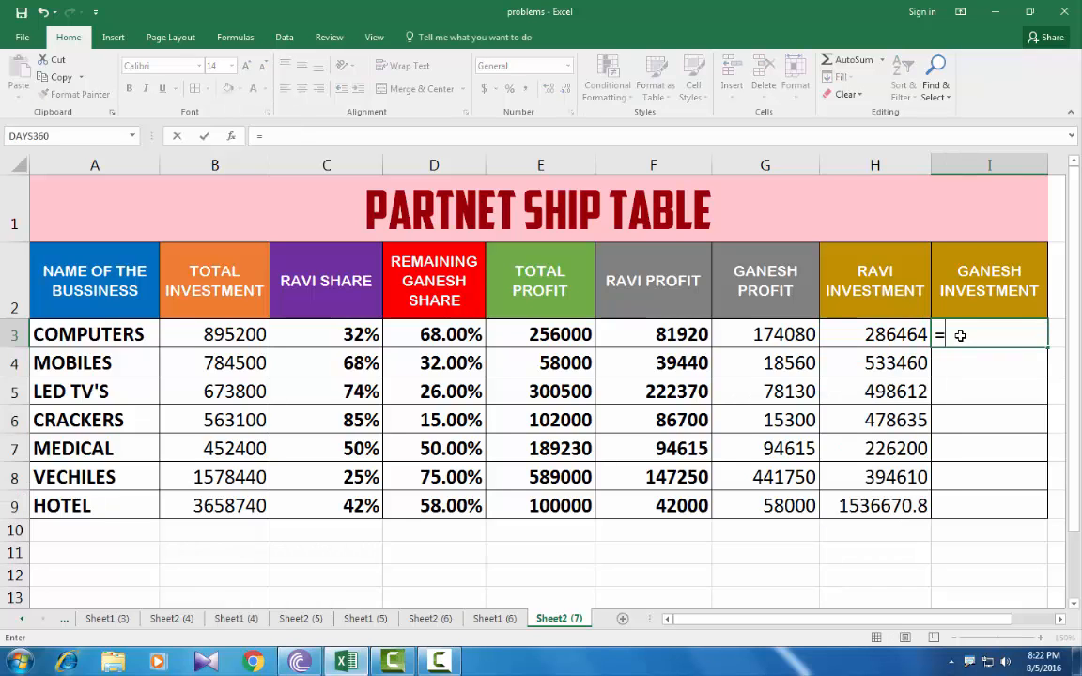
pyautogui.click(222, 341)
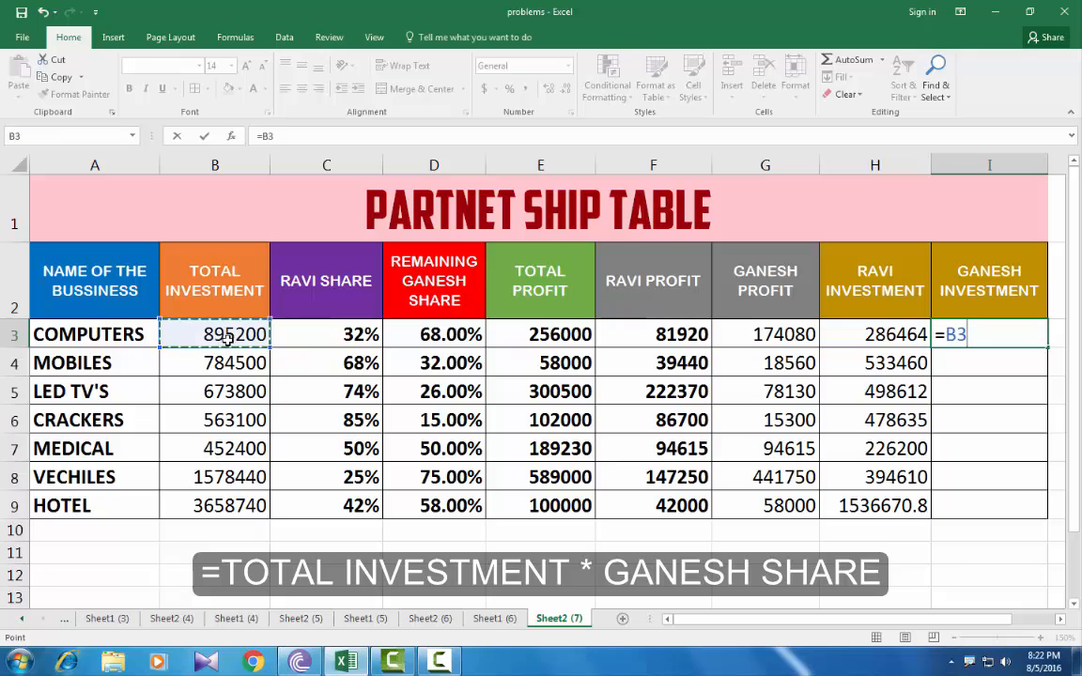
pyautogui.write('*')
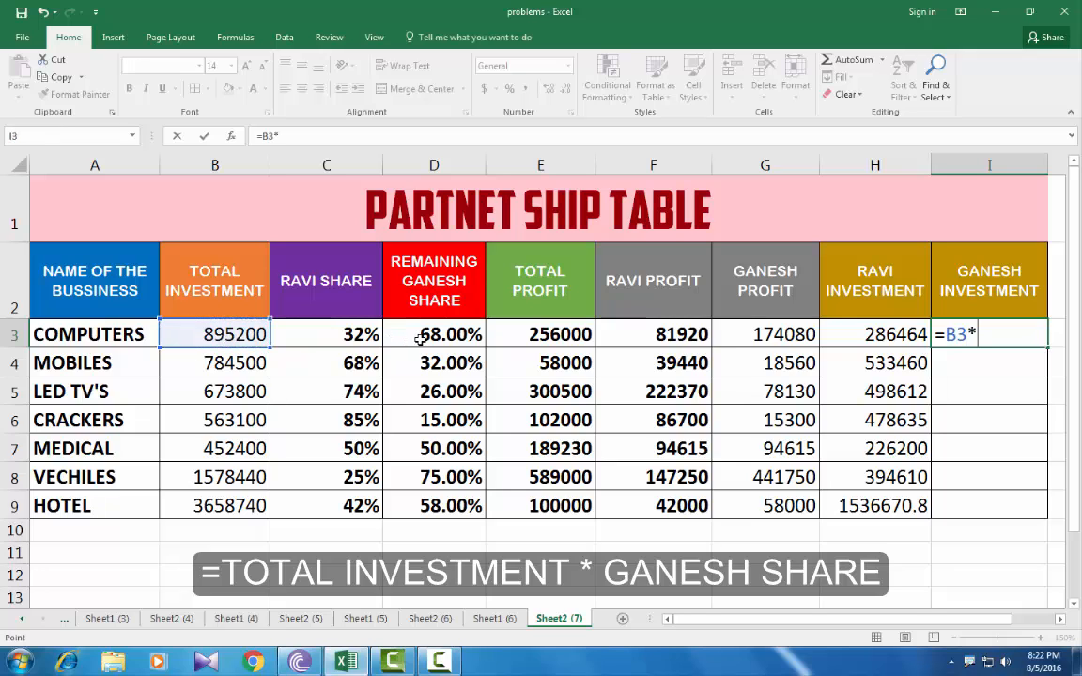
pyautogui.click(417, 340)
pyautogui.press('Return')
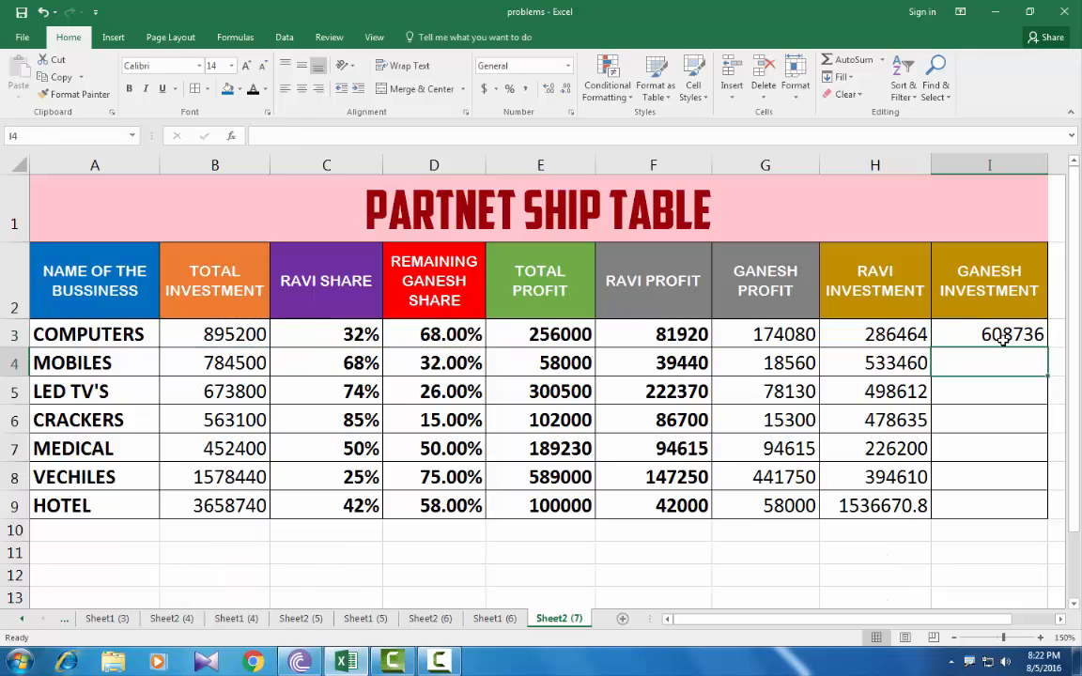
pyautogui.click(997, 340)
pyautogui.doubleClick(1046, 348)
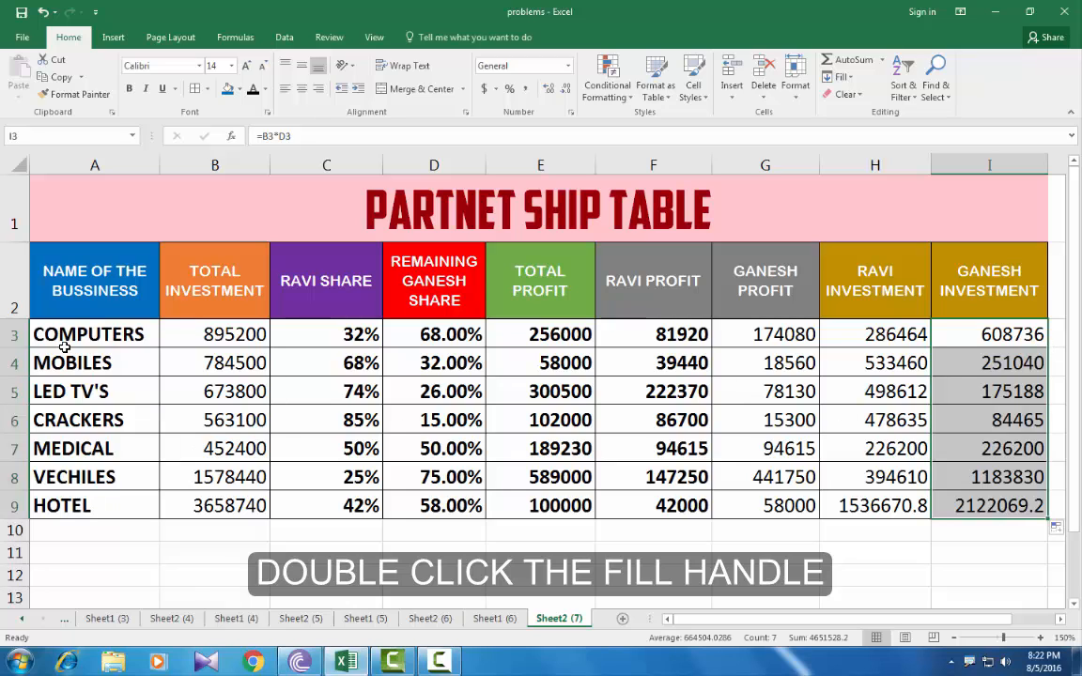